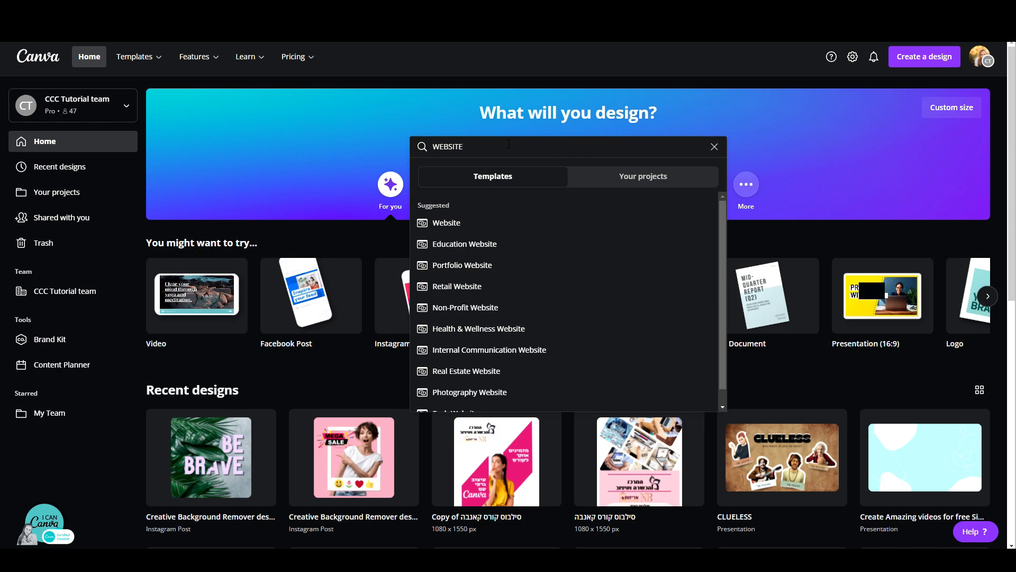
Step: Search templates for WEBSITE, open the Cream and Green Simple Light Health & Wellness Service Website template, and accept the new websites experience
key("Return")
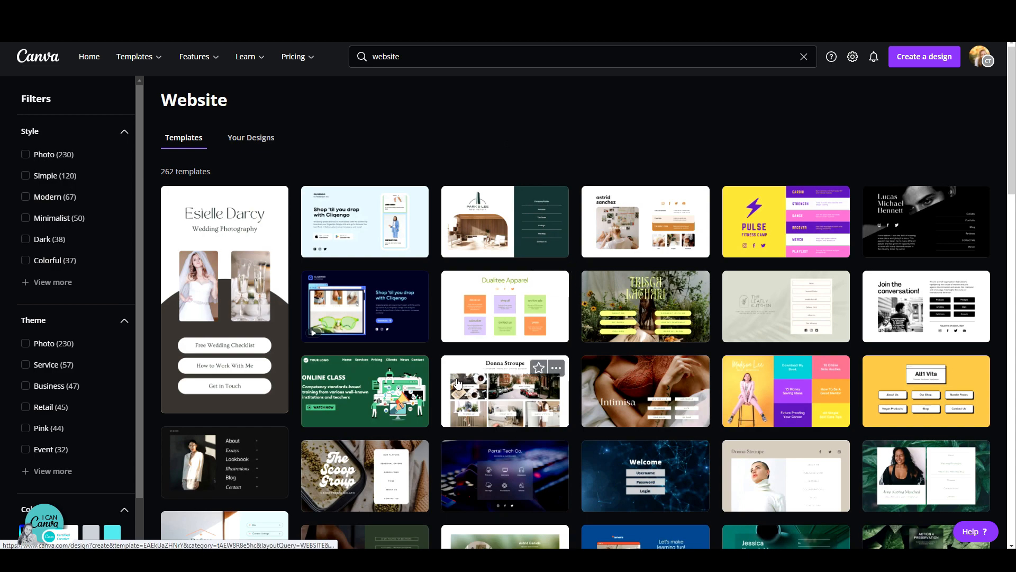
scroll(461, 391, "down", 3)
scroll(463, 398, "down", 3)
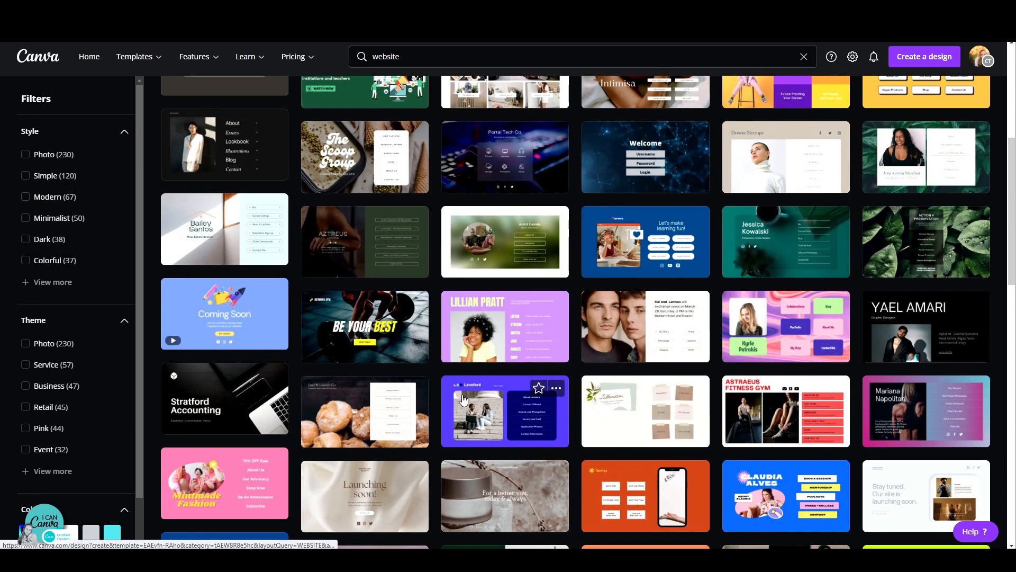
scroll(464, 398, "down", 2)
left_click(464, 399)
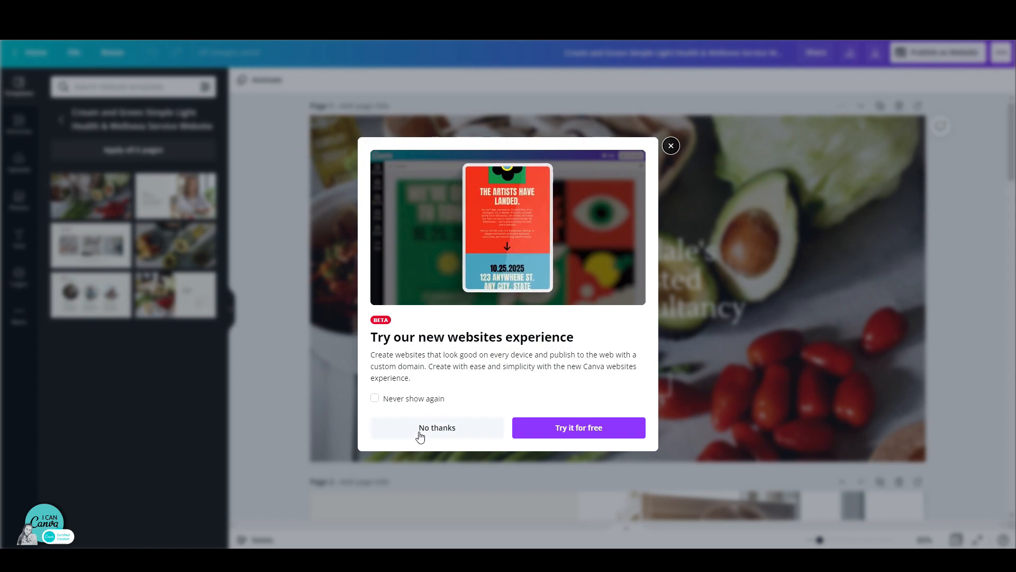
left_click(620, 433)
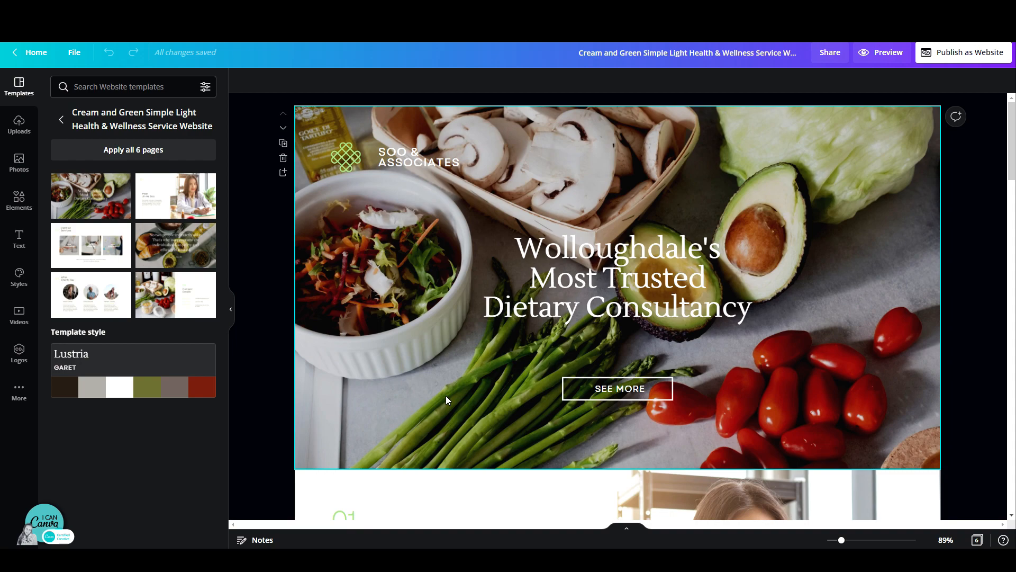
Step: Resize the first page with the vegetable photo to a height of about 836
scroll(446, 396, "down", 2)
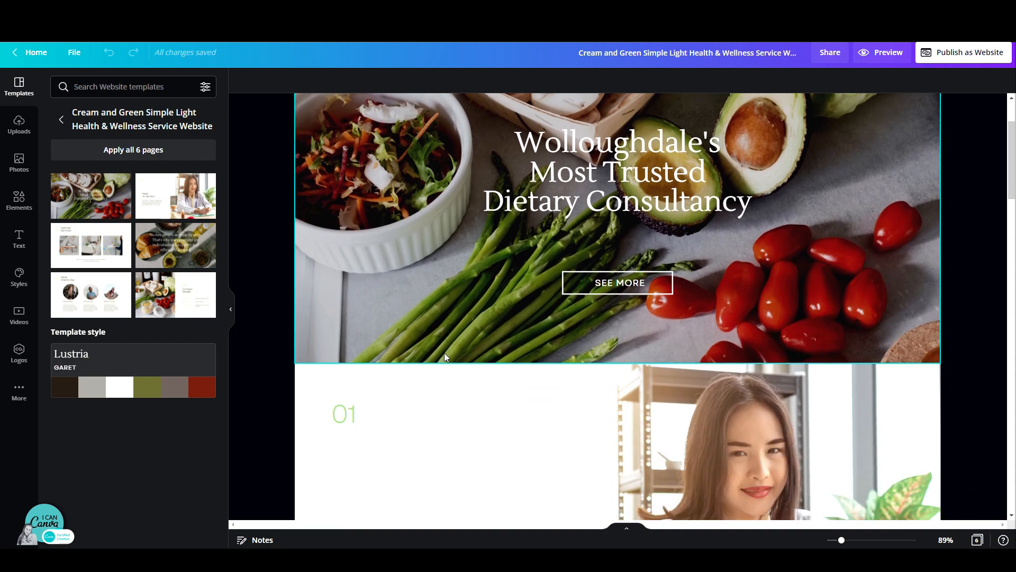
scroll(469, 365, "down", 4)
scroll(470, 365, "down", 4)
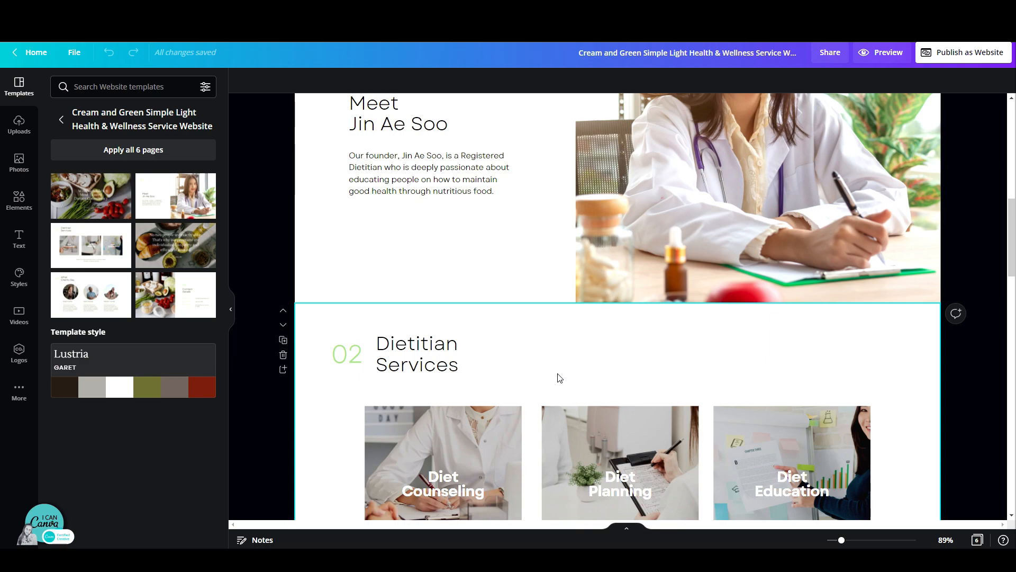
scroll(538, 337, "up", 12)
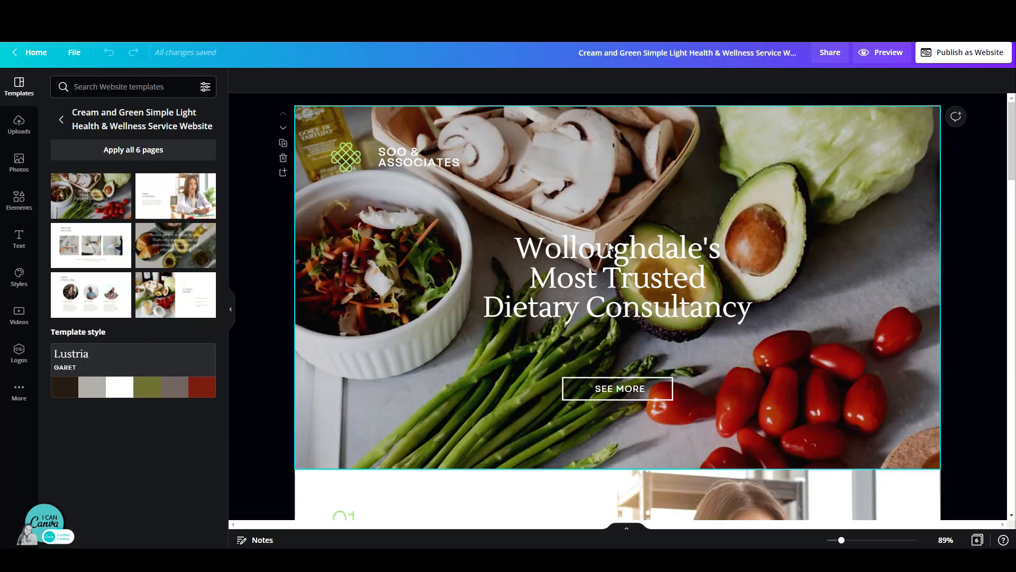
scroll(778, 307, "down", 2)
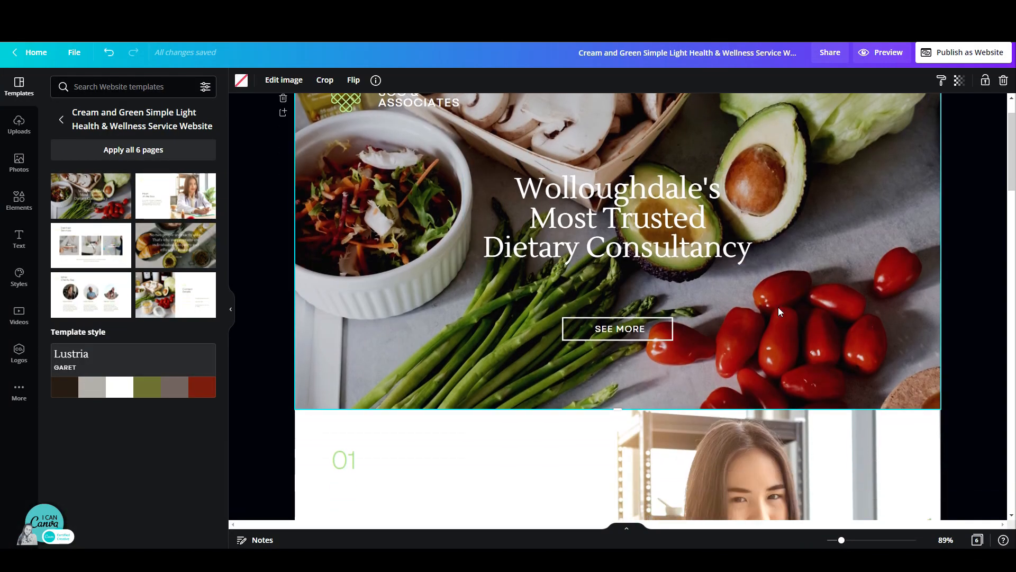
scroll(732, 338, "down", 2)
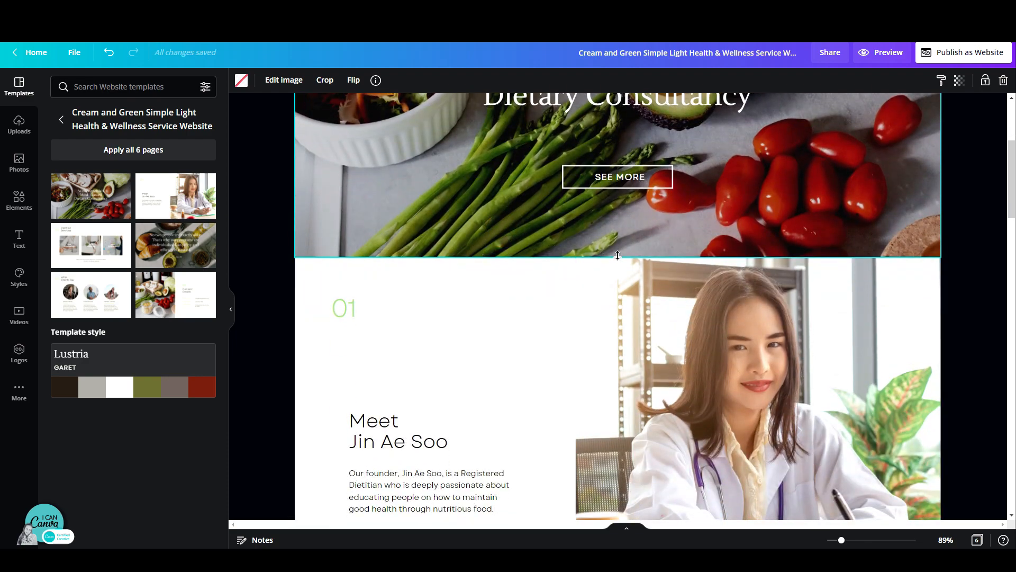
left_click_drag(618, 255, 596, 221)
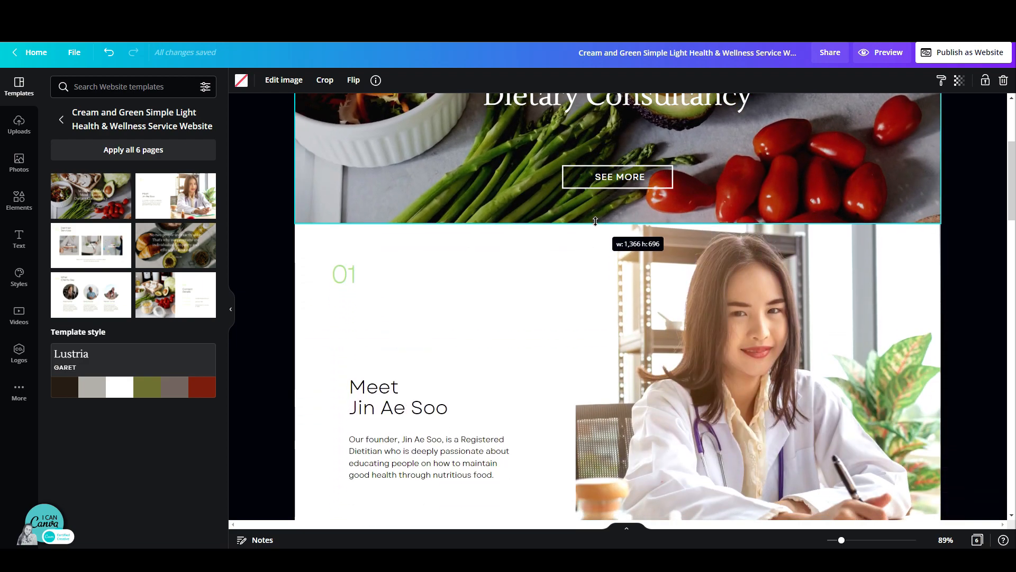
scroll(596, 221, "up", 3)
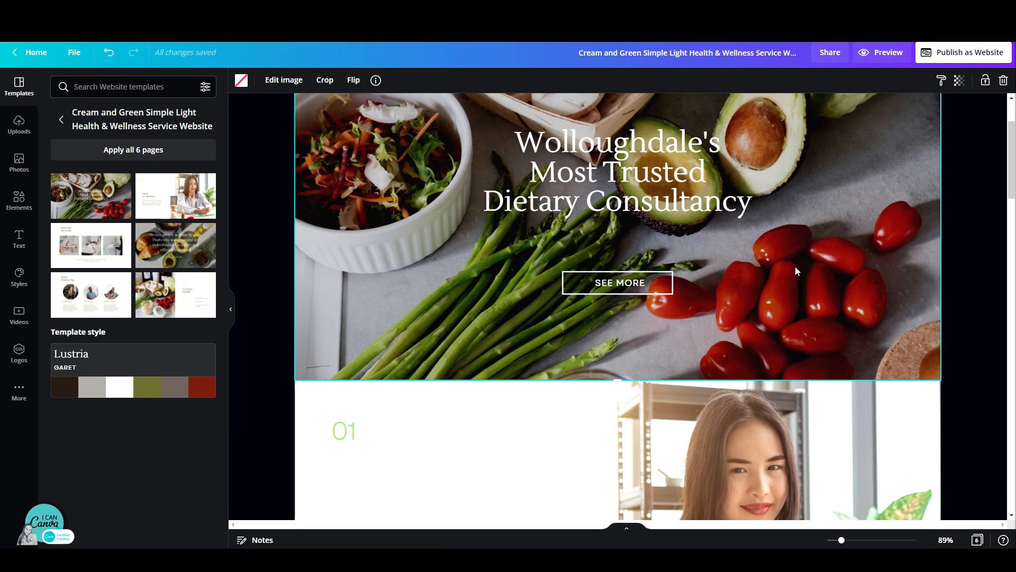
scroll(795, 270, "up", 2)
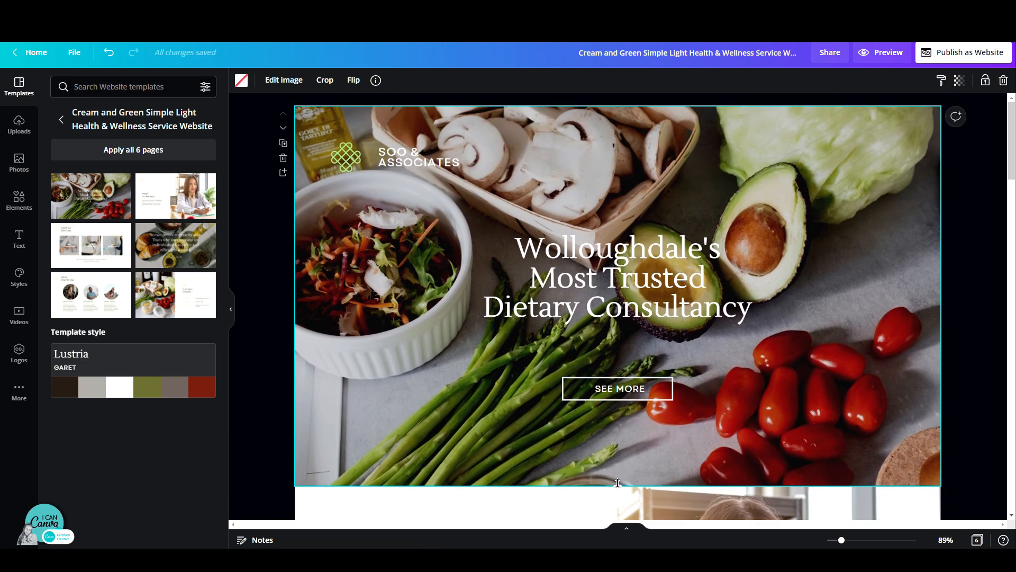
mouse_move(617, 483)
left_mouse_down()
mouse_move(627, 281)
mouse_move(628, 495)
left_mouse_up()
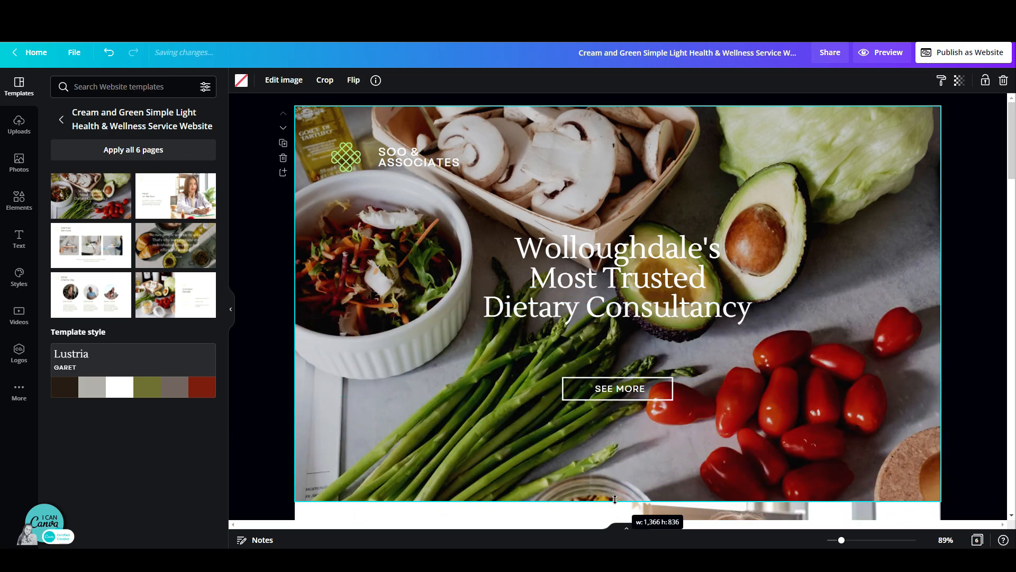
Step: Search the videos for HEALTH FOOD and replace the Contact Details page's photo with the 9-second clip of blue dumbbells and fruit
scroll(666, 417, "down", 10)
scroll(666, 420, "down", 9)
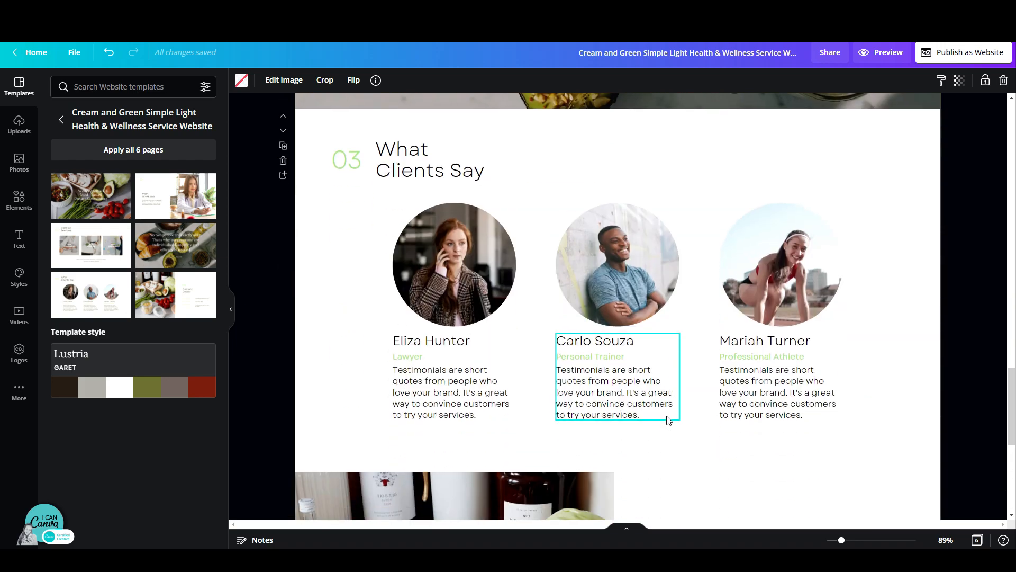
scroll(667, 420, "down", 4)
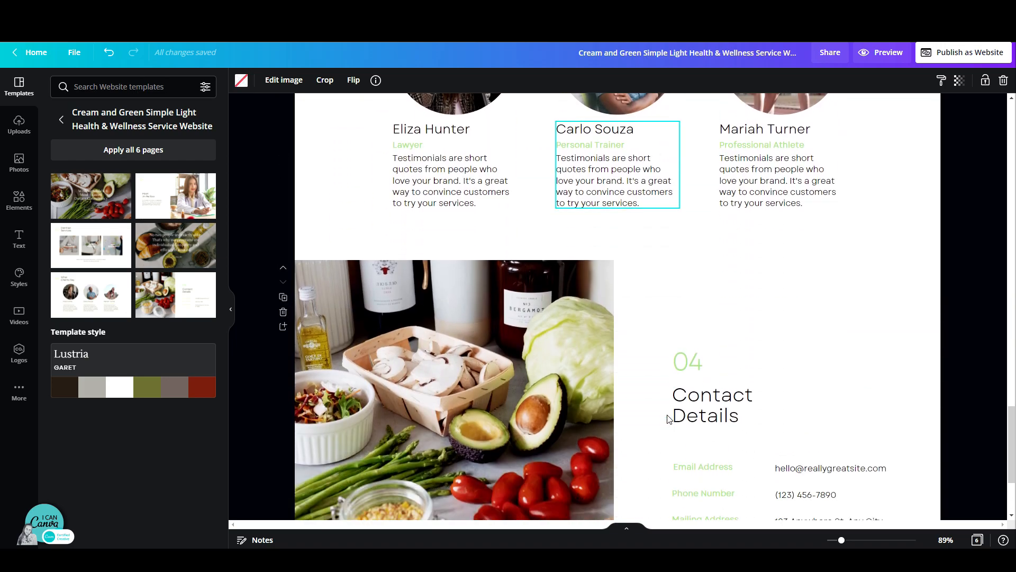
scroll(667, 419, "down", 3)
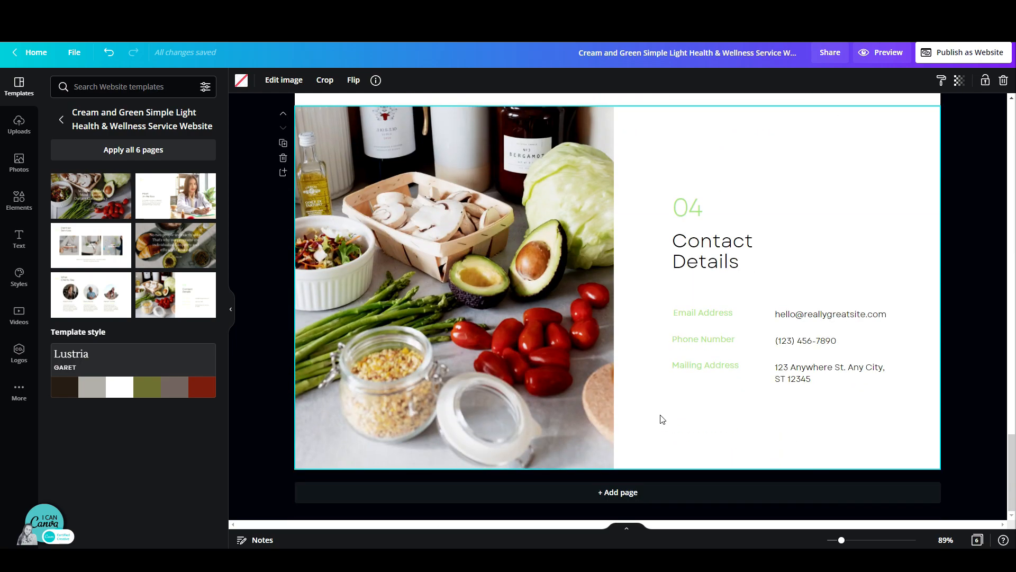
left_click(588, 304)
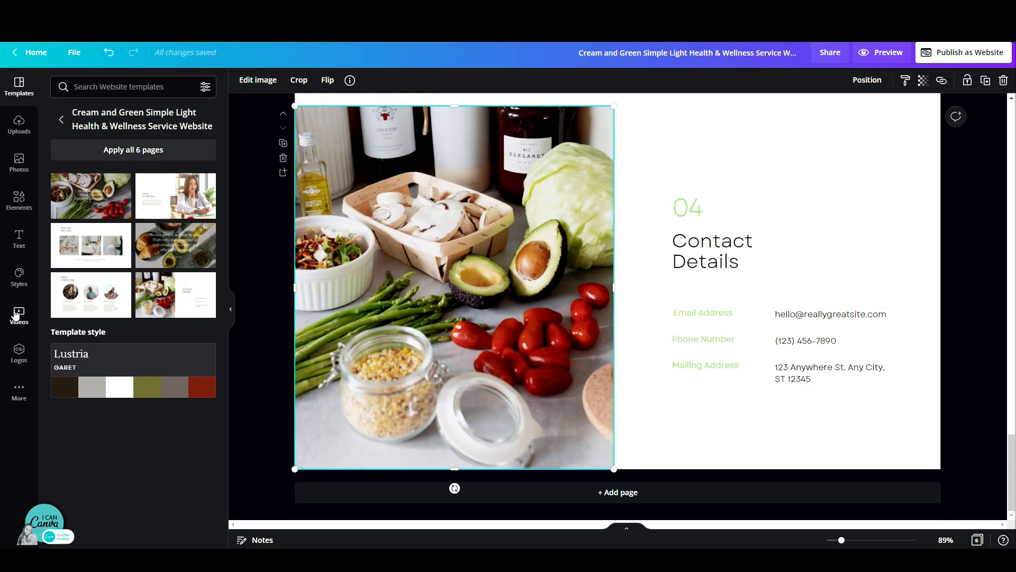
left_click(16, 314)
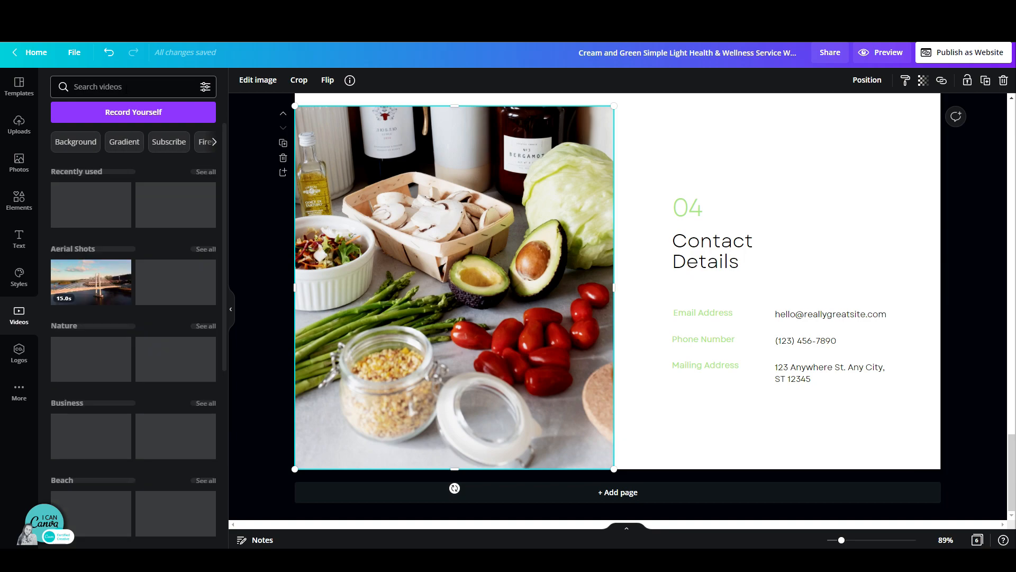
left_click(125, 87)
type("HEALTH FOOD")
key("Return")
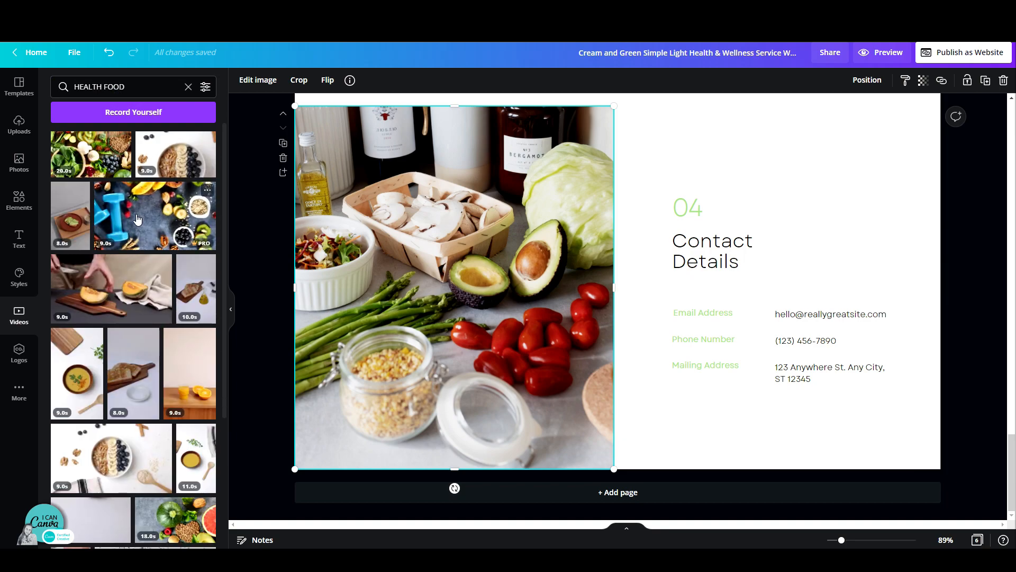
mouse_move(154, 217)
left_mouse_down()
mouse_move(340, 198)
mouse_move(370, 327)
left_mouse_up()
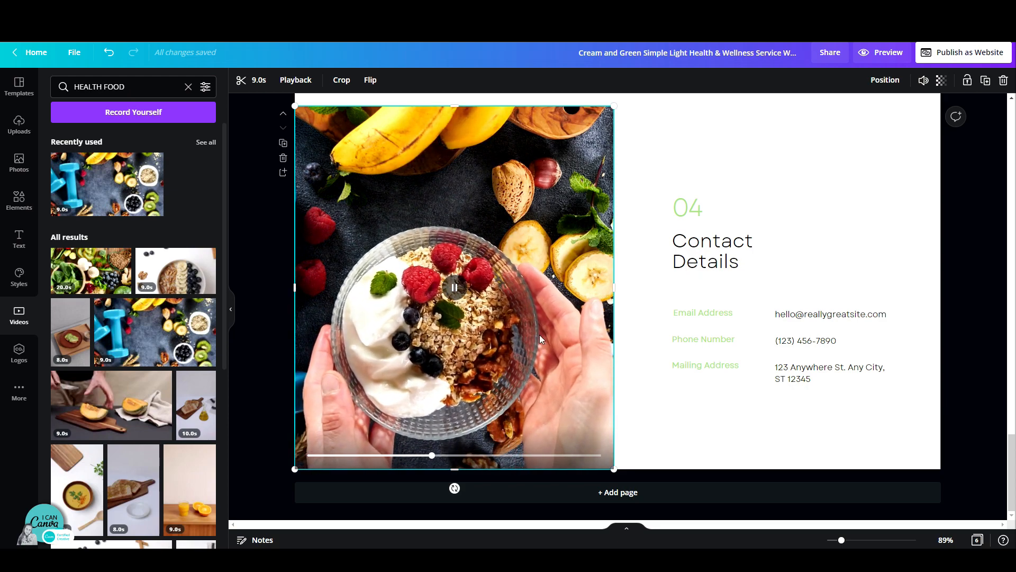
scroll(598, 211, "up", 3)
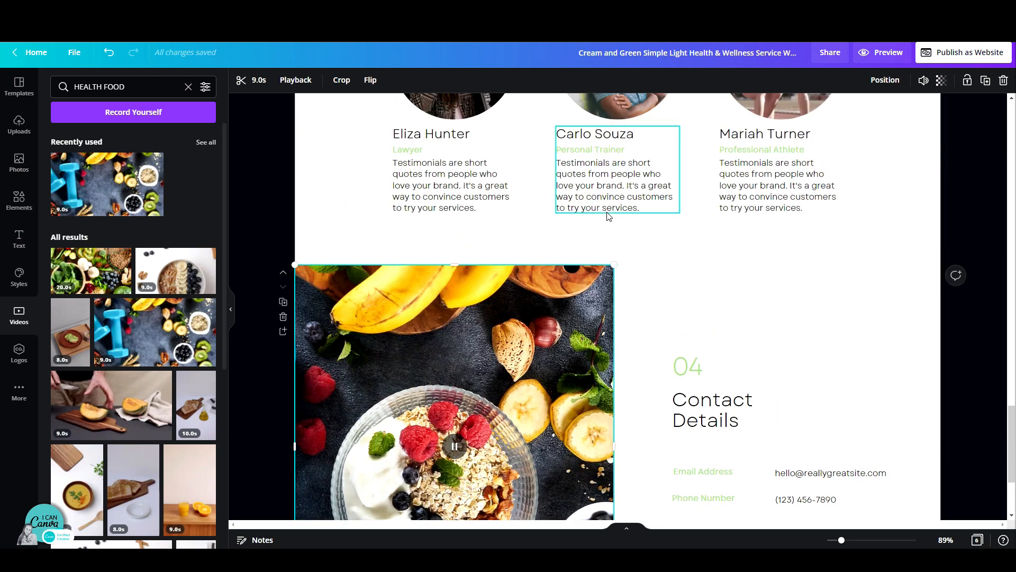
left_click(682, 317)
Step: Preview the website in desktop view and examine its sections from the header through the client testimonials
scroll(681, 317, "up", 15)
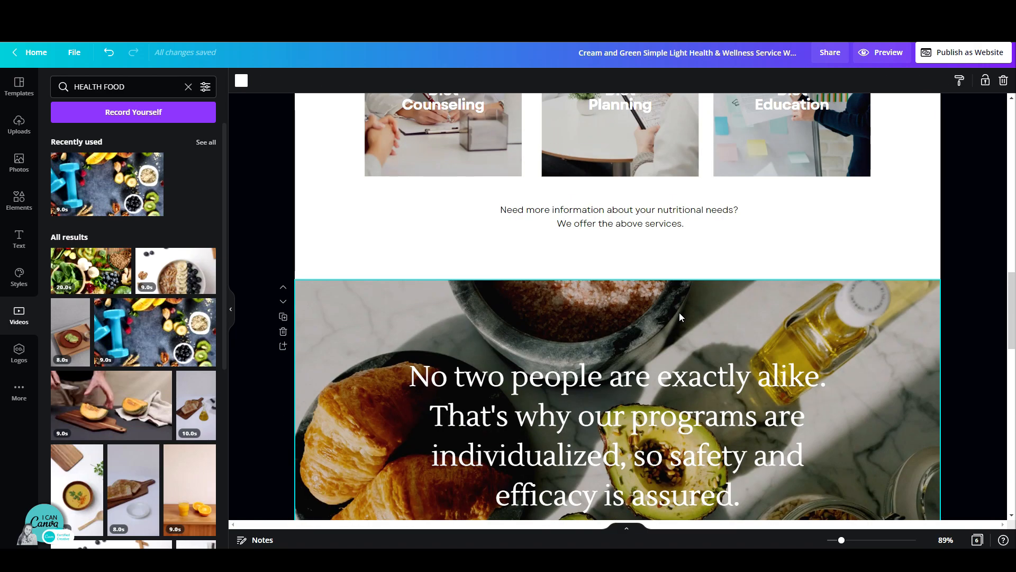
scroll(681, 316, "up", 10)
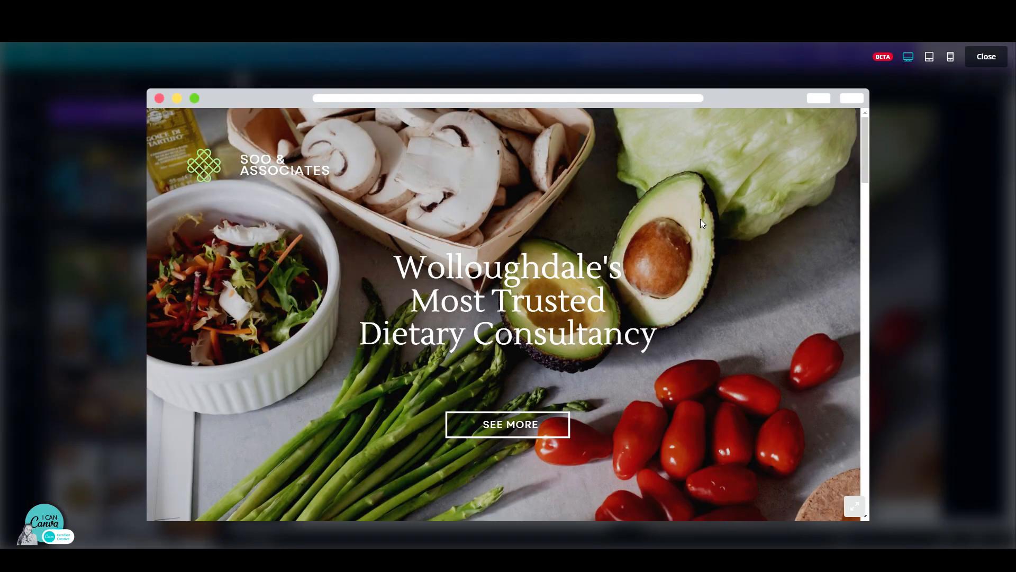
scroll(686, 280, "down", 5)
scroll(687, 284, "down", 10)
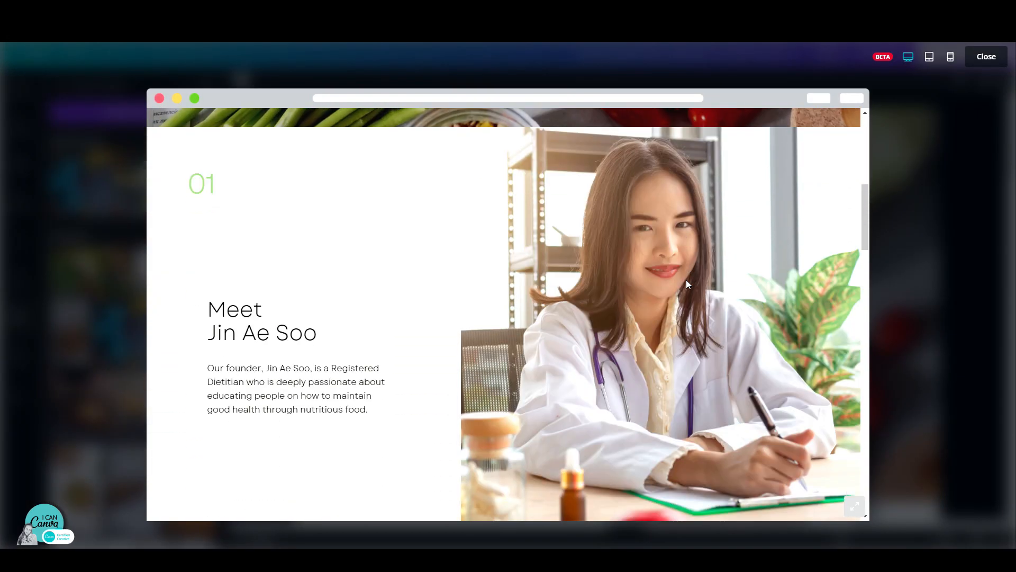
scroll(687, 281, "down", 4)
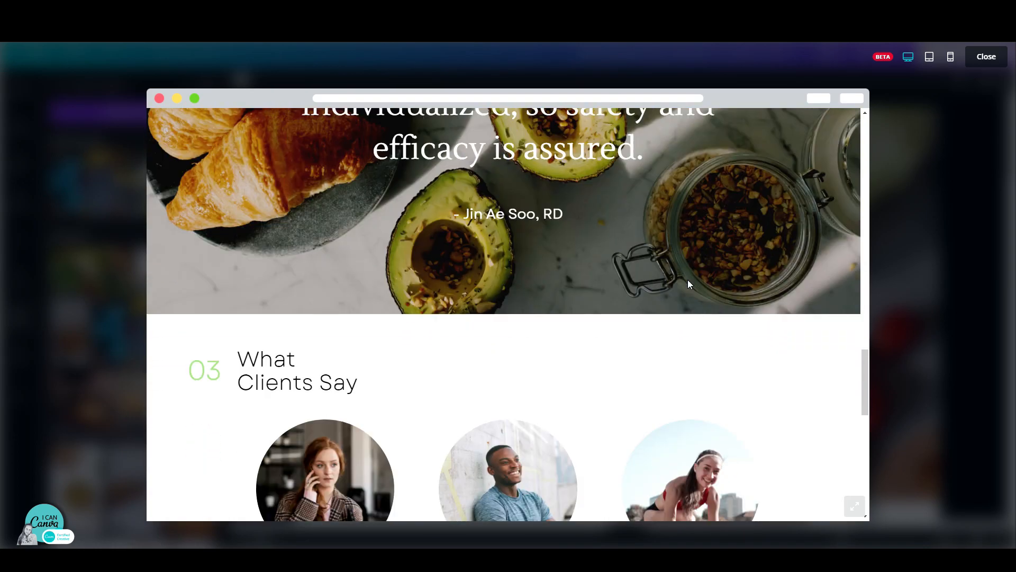
scroll(688, 281, "up", 7)
scroll(688, 284, "up", 8)
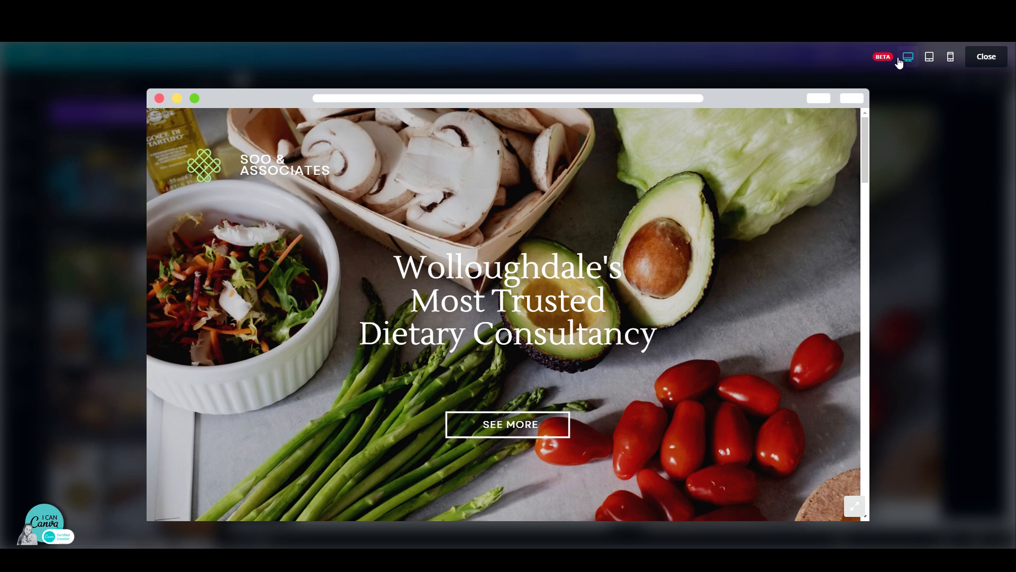
Step: Switch the preview to tablet view and examine how the services, testimonials, video and contact sections are laid out
left_click(930, 63)
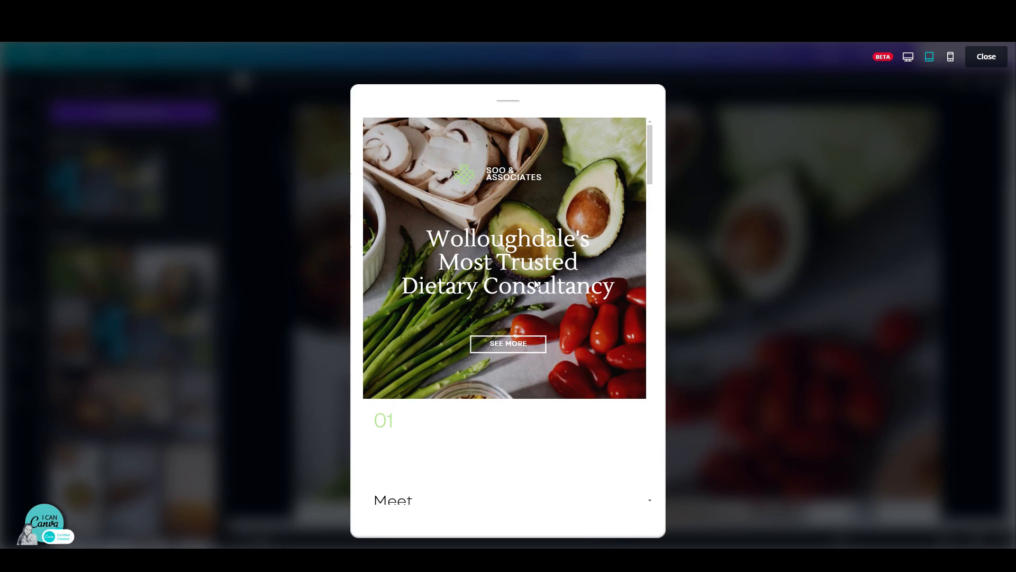
scroll(535, 284, "down", 7)
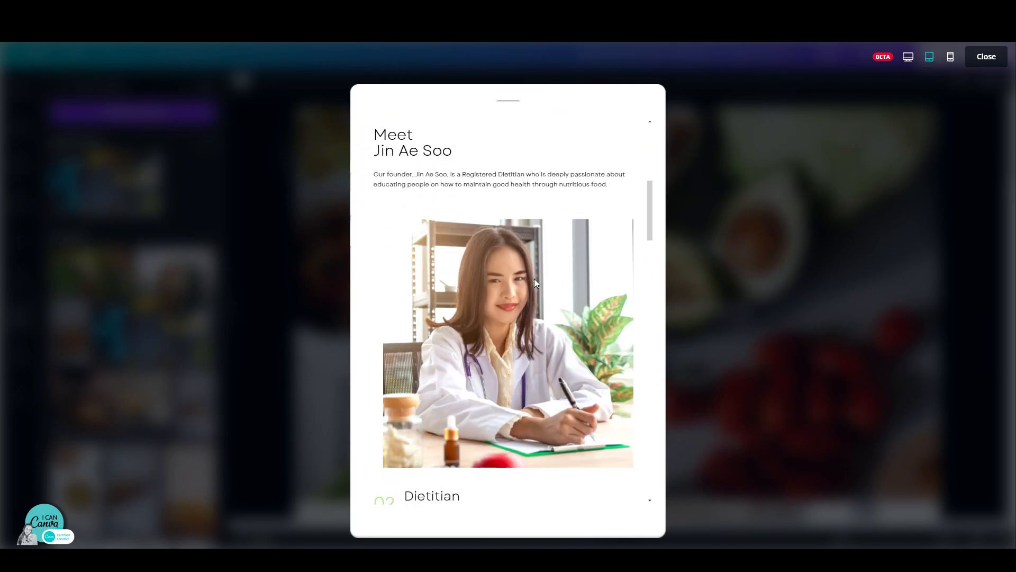
scroll(534, 282, "down", 8)
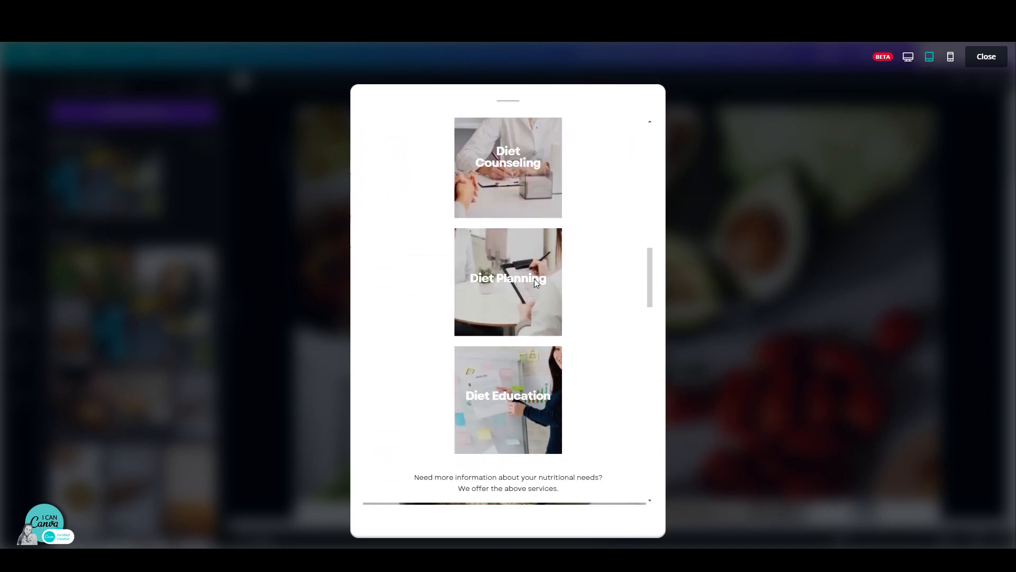
scroll(535, 283, "down", 8)
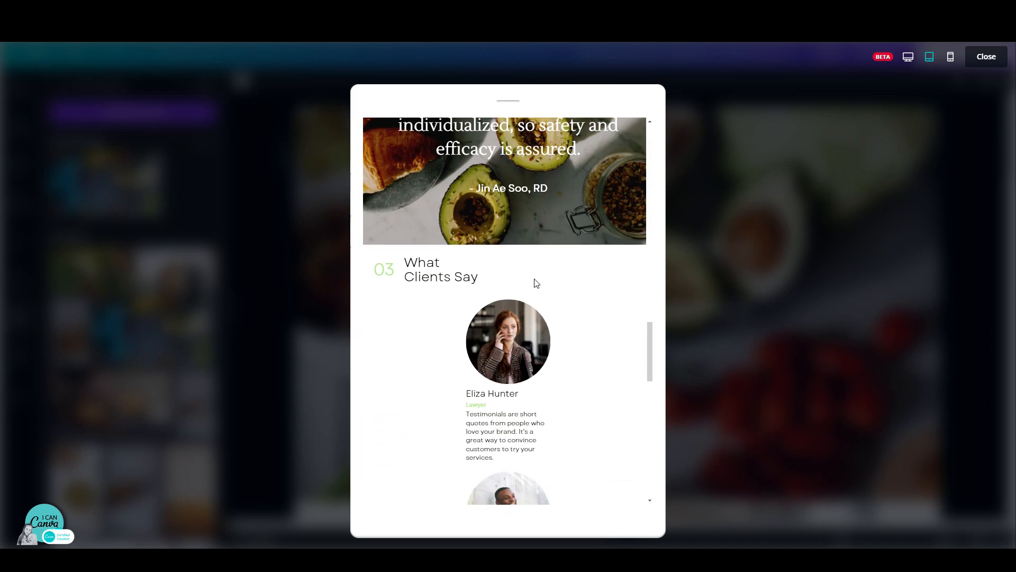
scroll(536, 282, "down", 8)
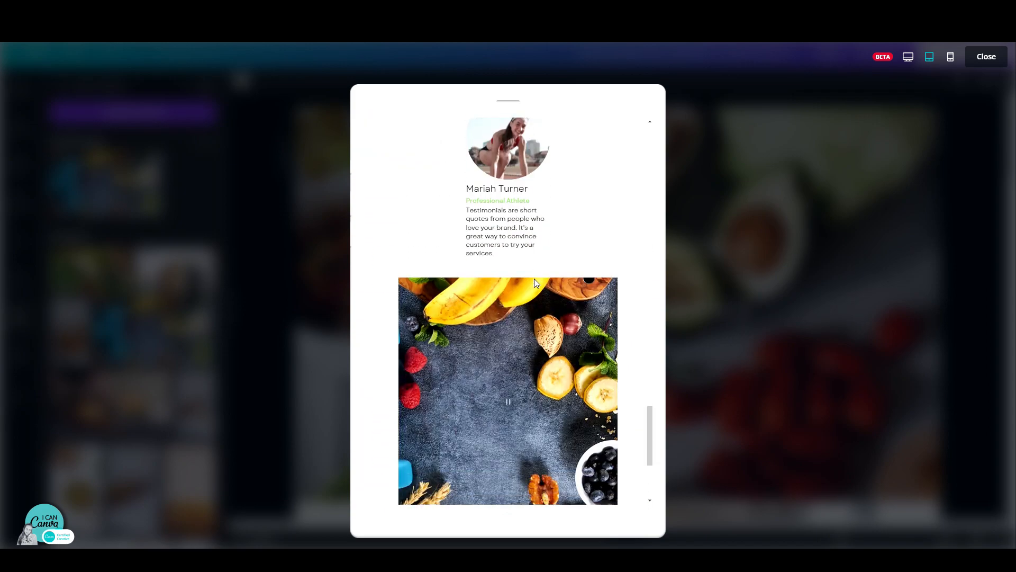
scroll(534, 283, "down", 3)
scroll(534, 283, "up", 2)
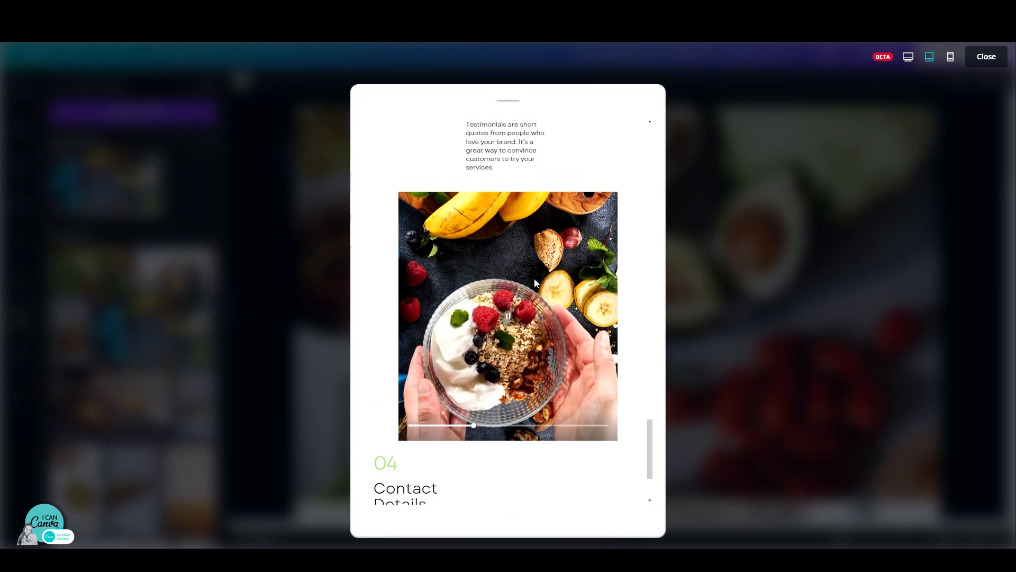
scroll(535, 283, "up", 3)
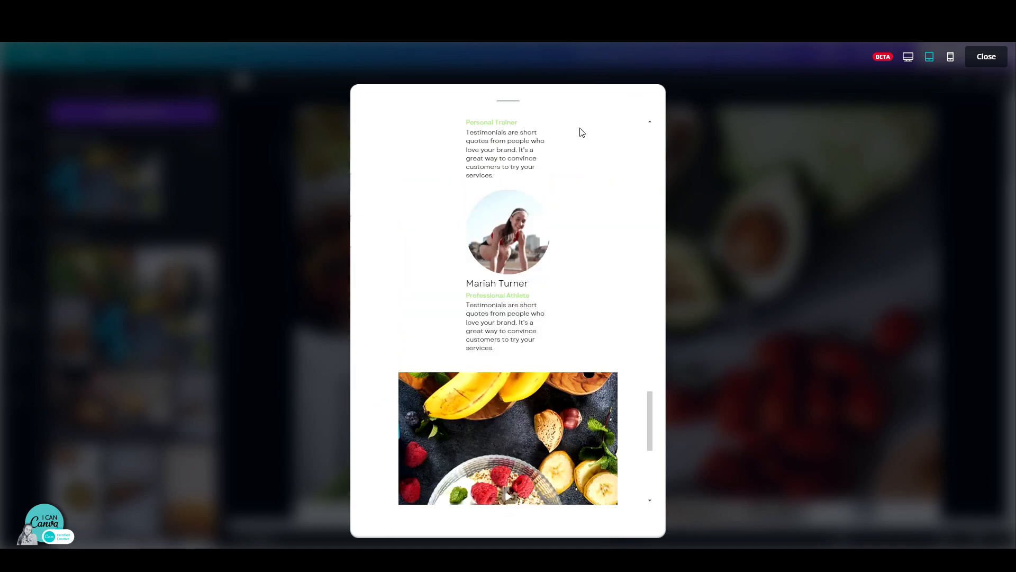
scroll(569, 180, "up", 8)
scroll(656, 292, "up", 10)
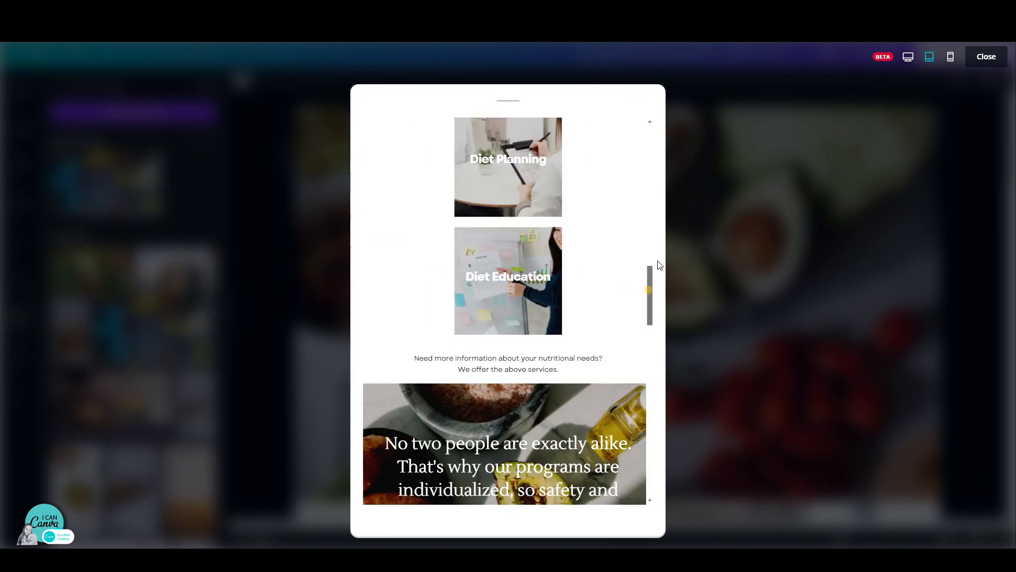
Step: Switch the preview to mobile view, examine the sections from the header to the contact details, and close the preview
left_click(952, 58)
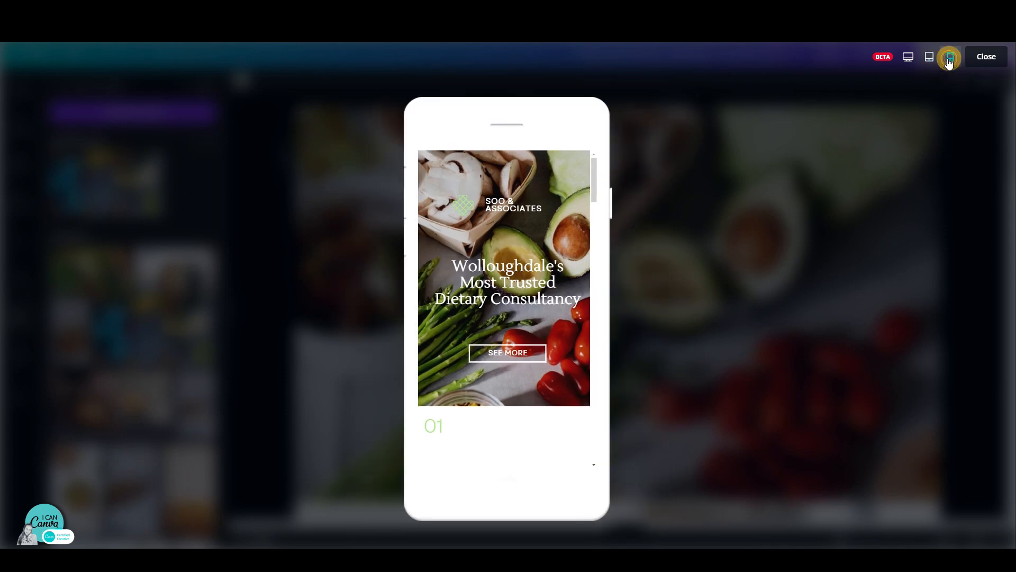
scroll(561, 361, "down", 3)
scroll(562, 362, "down", 10)
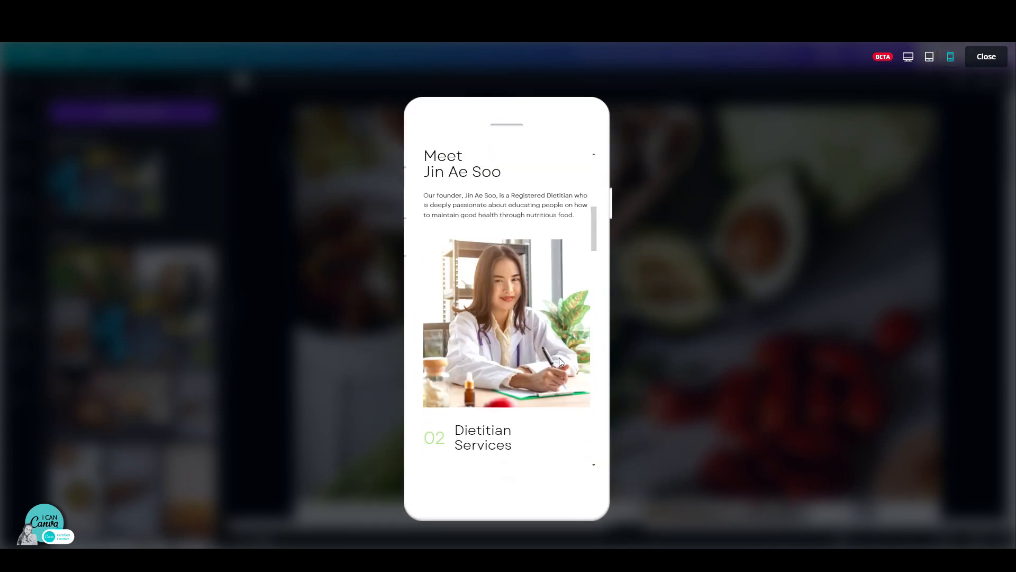
scroll(562, 362, "down", 10)
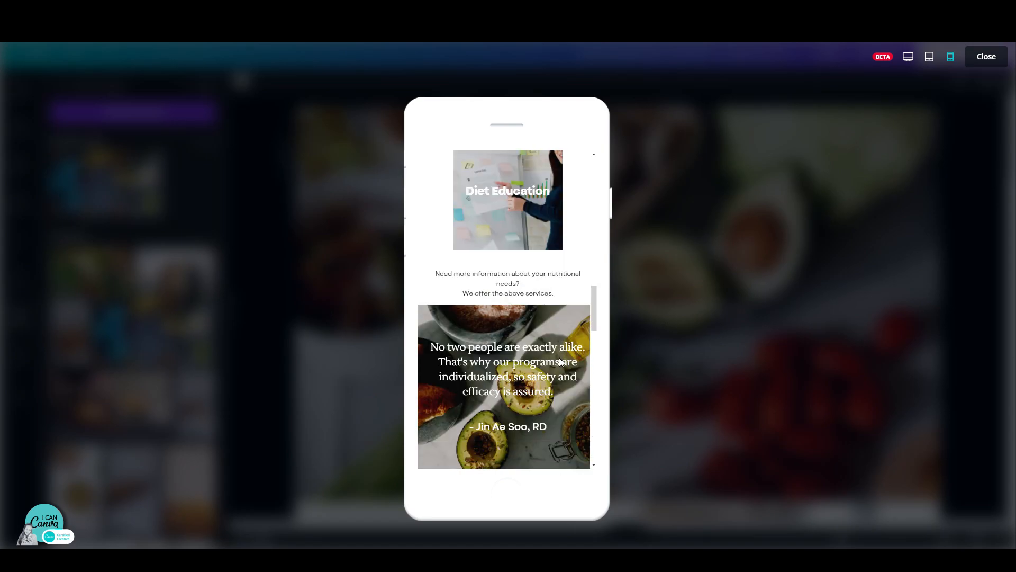
scroll(561, 361, "down", 10)
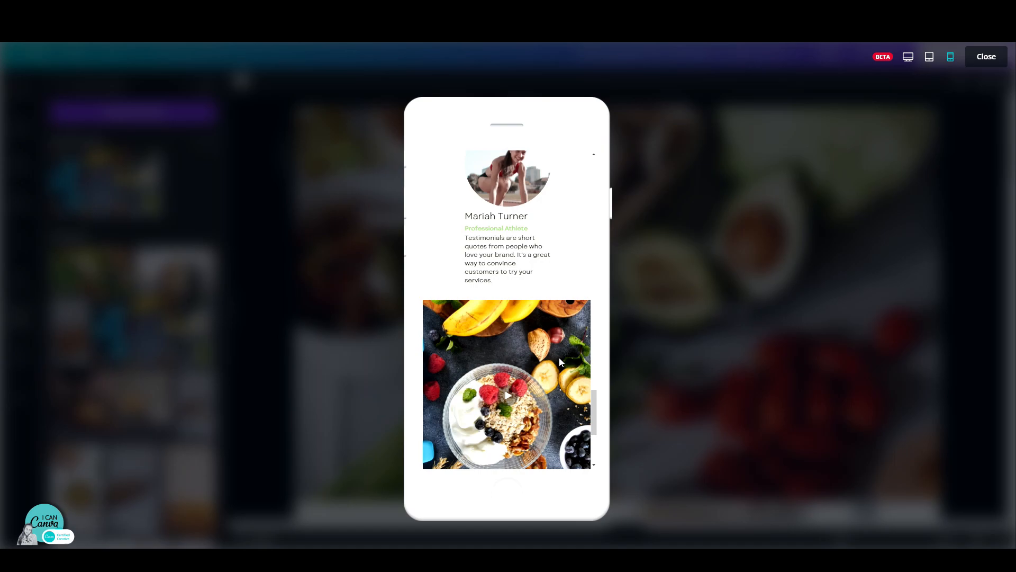
scroll(559, 358, "down", 5)
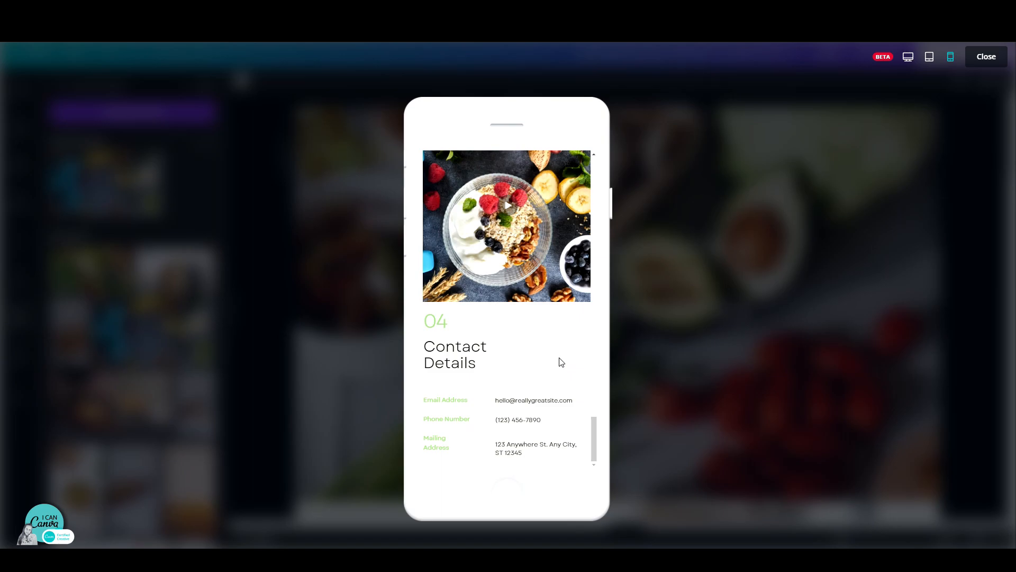
key("Escape")
Step: Apply the Background text effect in the document's light green to the "Wolloughdale's Most Trusted Dietary Consultancy" headline
left_click(396, 80)
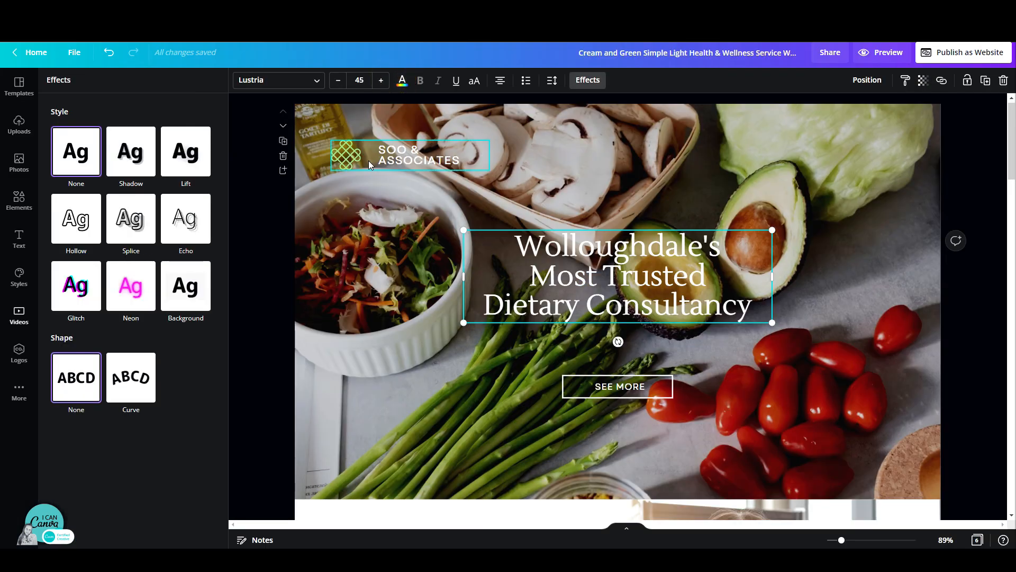
left_click(194, 299)
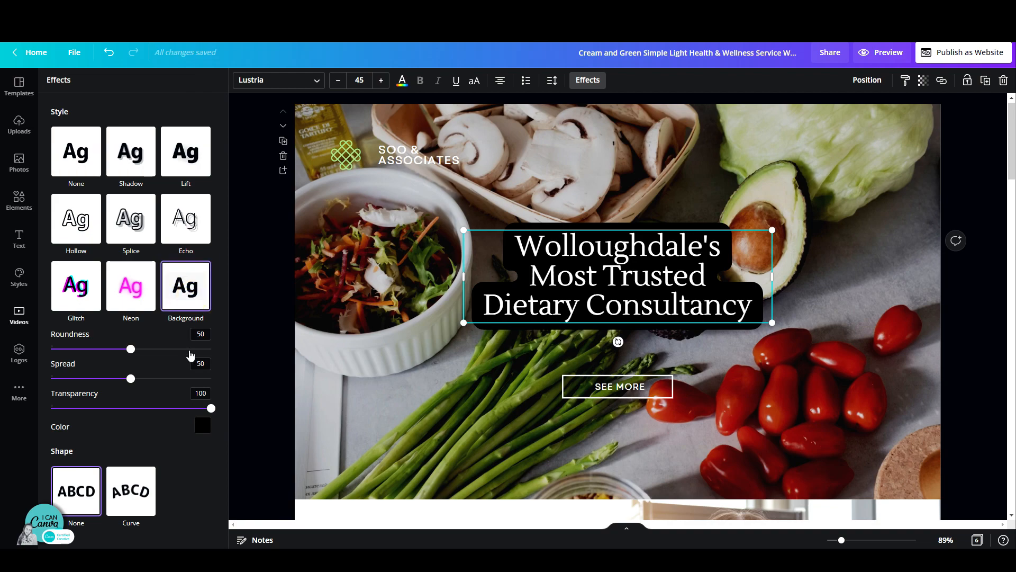
left_click(202, 425)
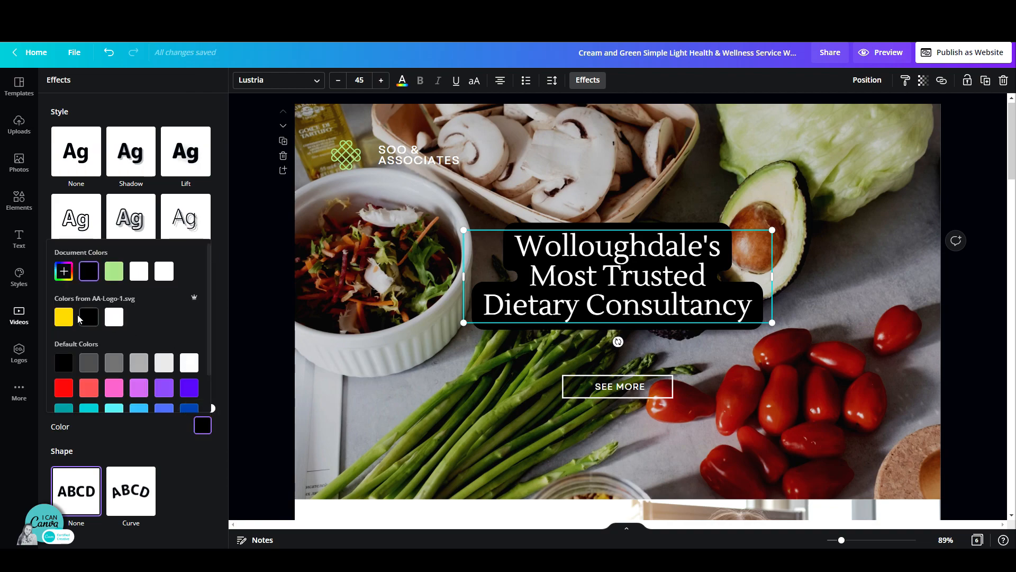
left_click(120, 274)
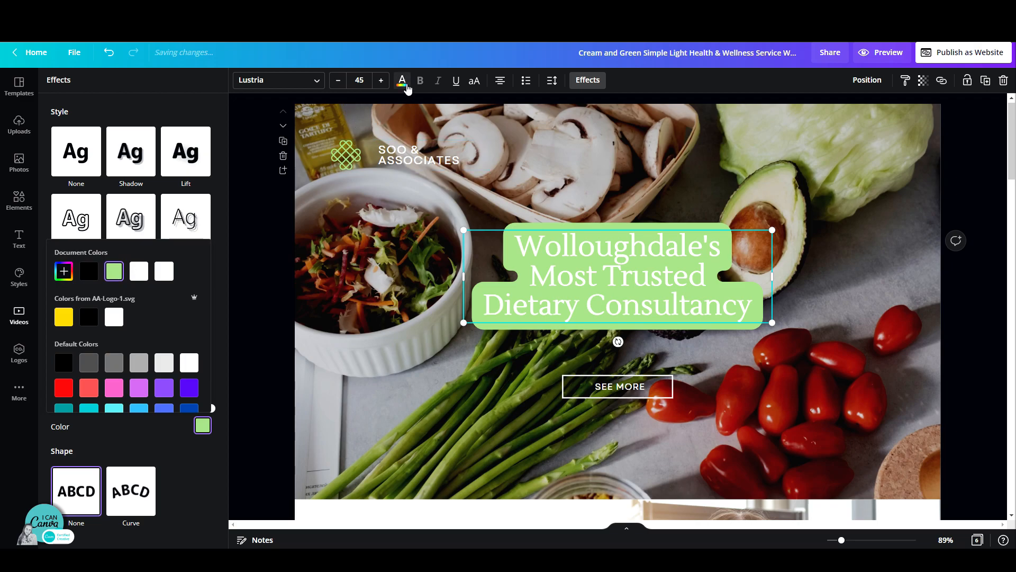
left_click(491, 377)
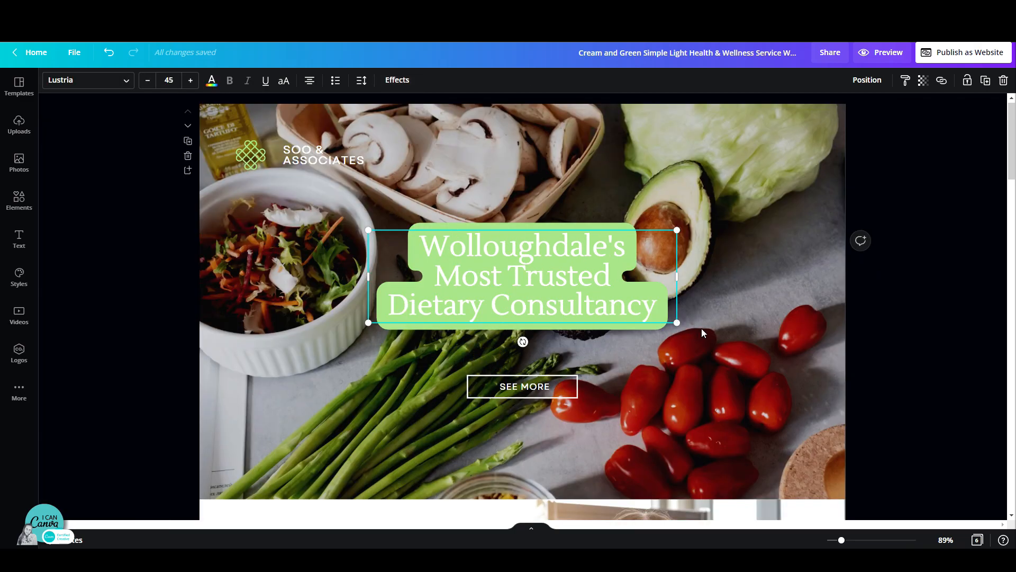
left_click(716, 344)
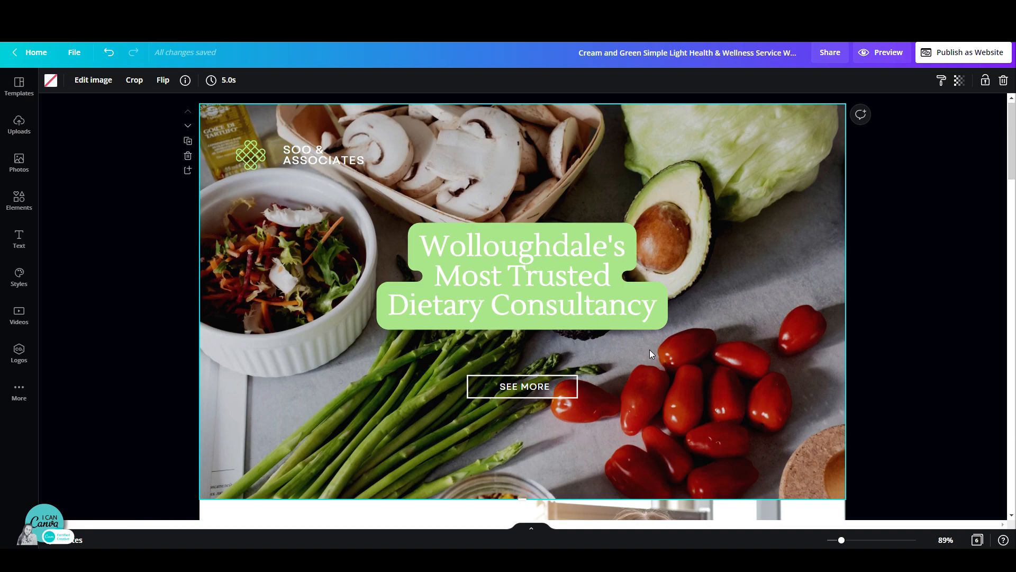
Step: Check the website for publishing issues and set the headline's text effect back to None to clear the incompatible effect
left_click(966, 53)
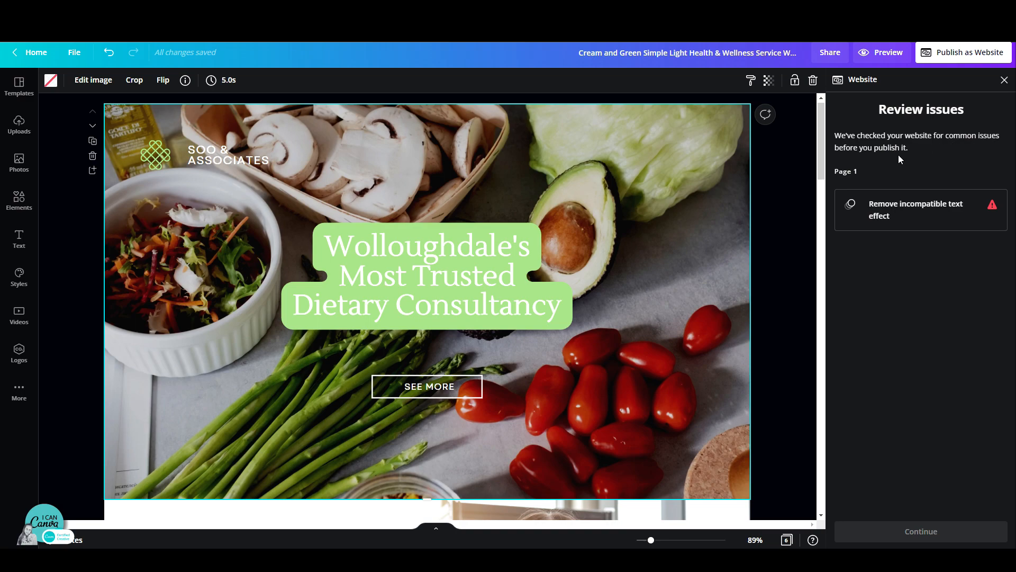
left_click(902, 217)
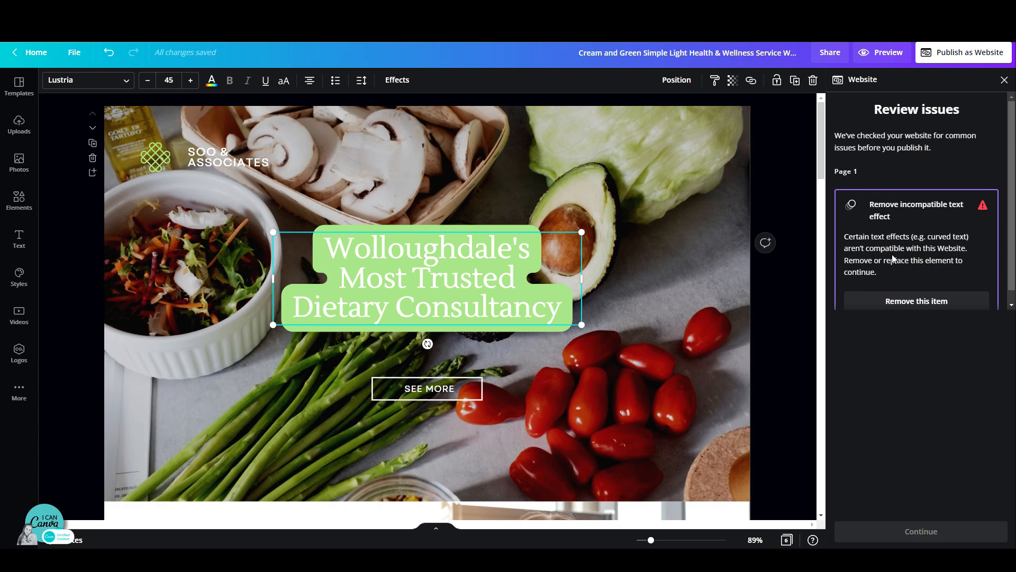
left_click(508, 253)
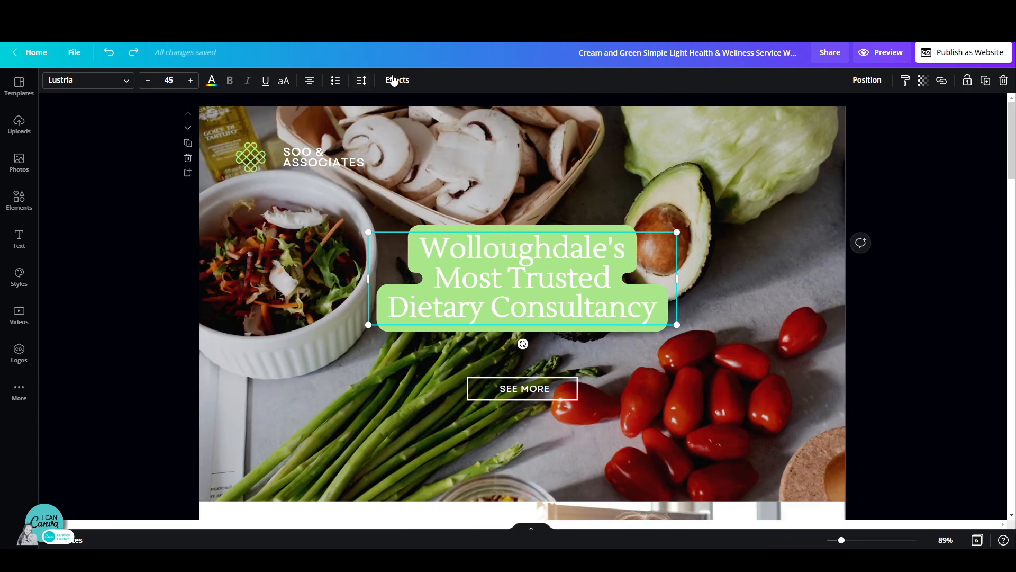
left_click(397, 80)
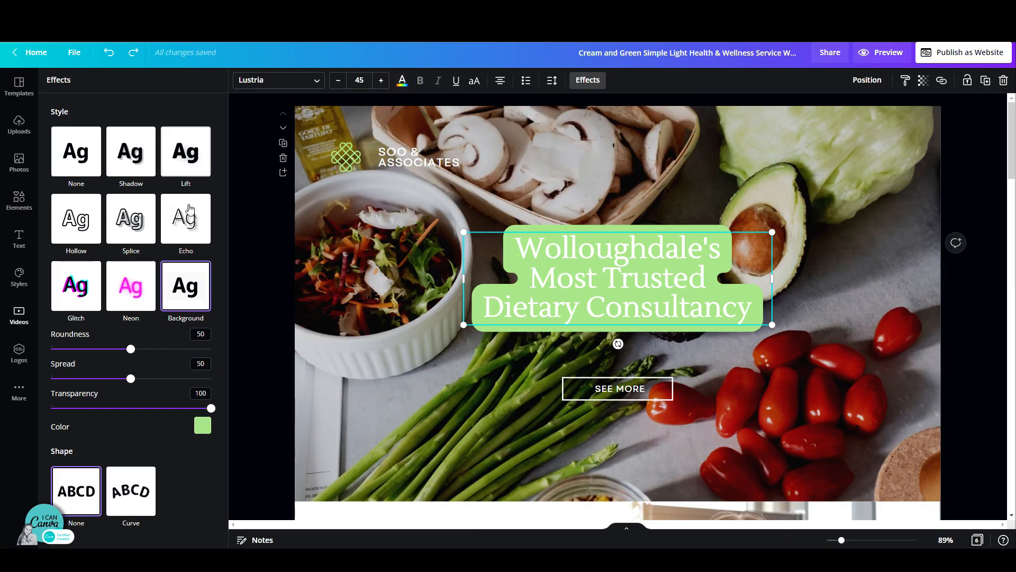
left_click(76, 153)
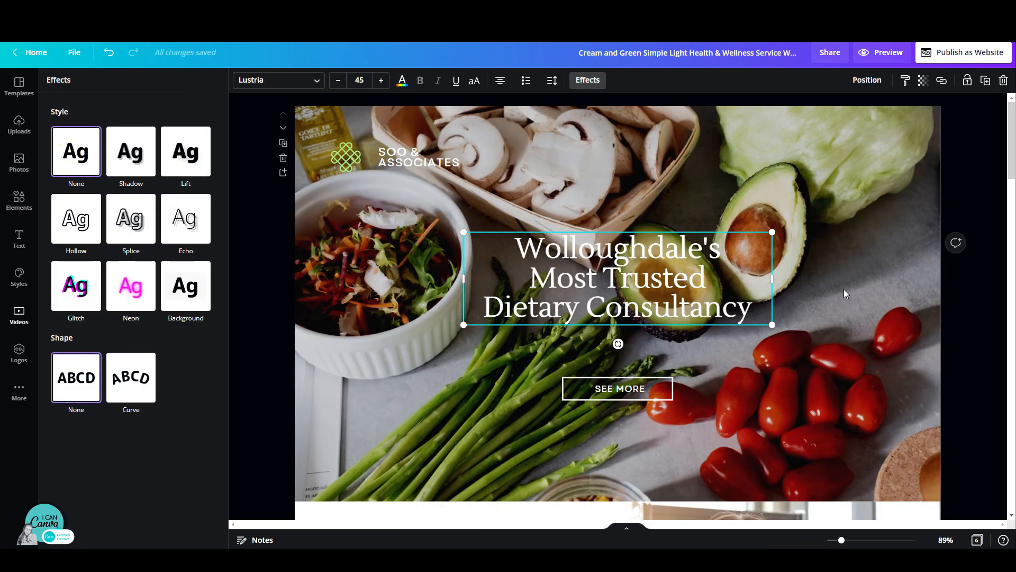
left_click(881, 288)
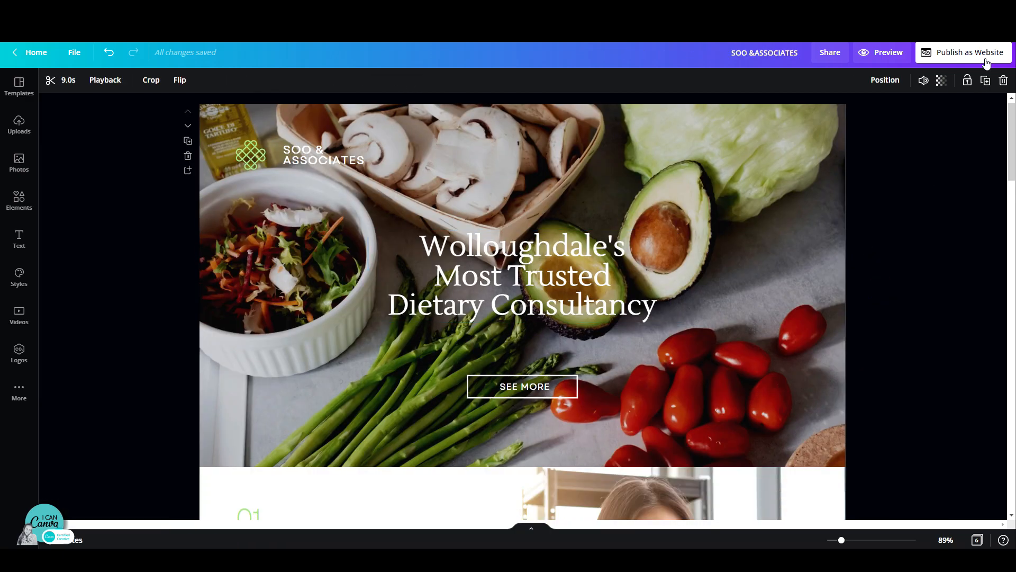
Step: Start publishing the website to a free Canva domain and claim the subdomain soo
left_click(984, 57)
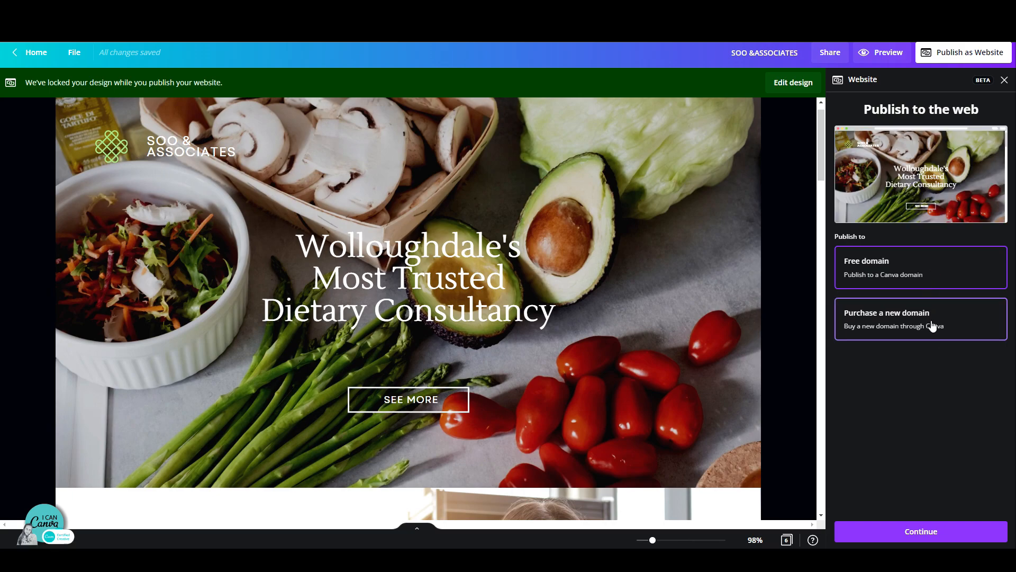
left_click(899, 273)
left_click(932, 532)
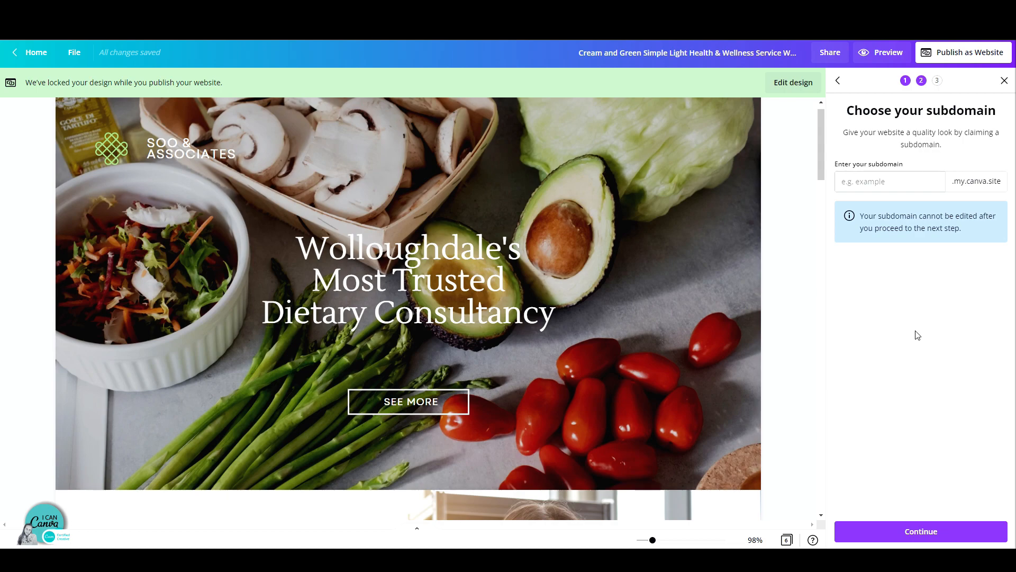
left_click(890, 183)
type("soo")
left_click(925, 532)
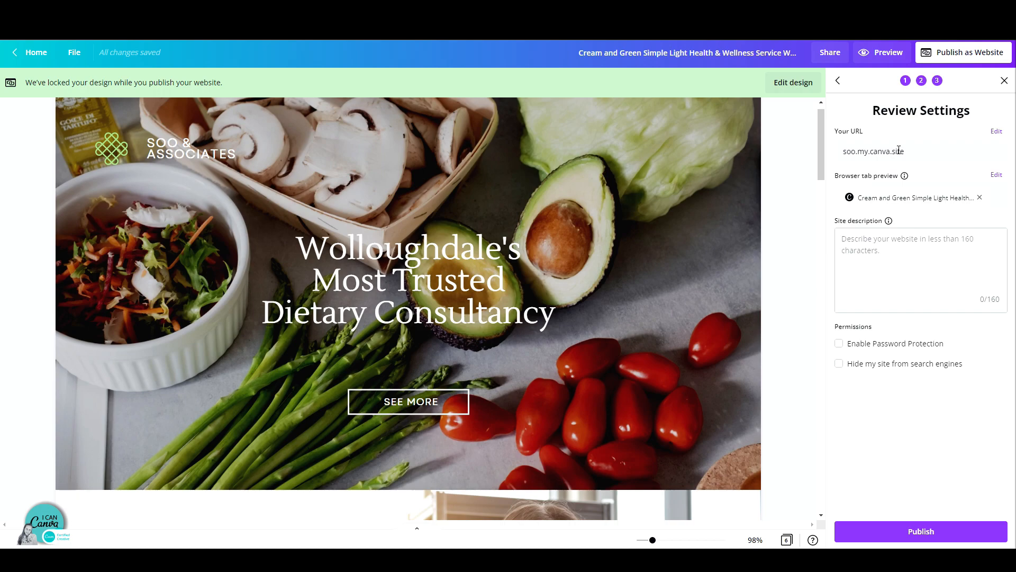
Step: Leave the URL without an extra path and set the browser tab title to SOO $ ASSOCIATES
left_click(993, 134)
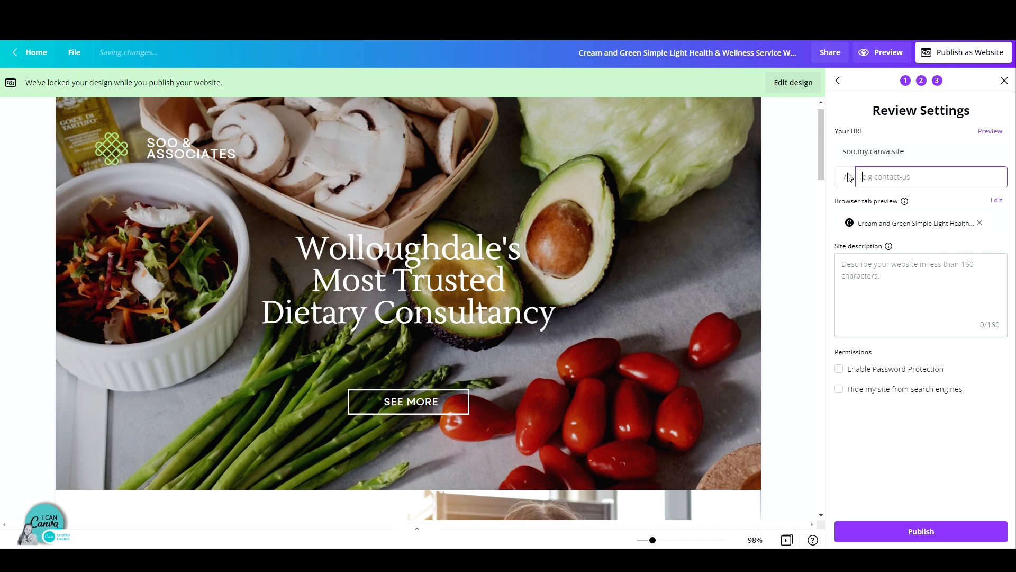
left_click(924, 152)
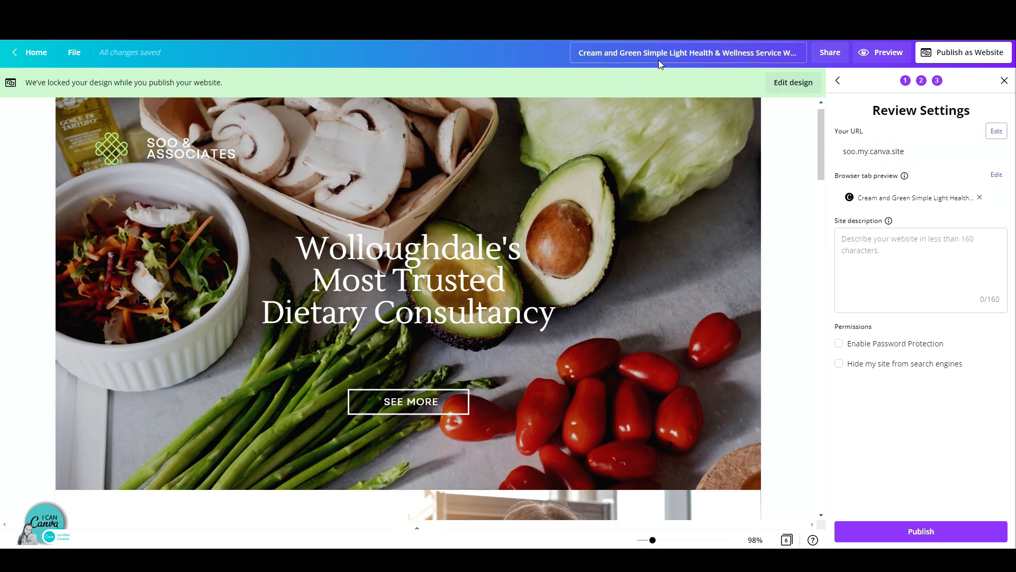
left_click(997, 176)
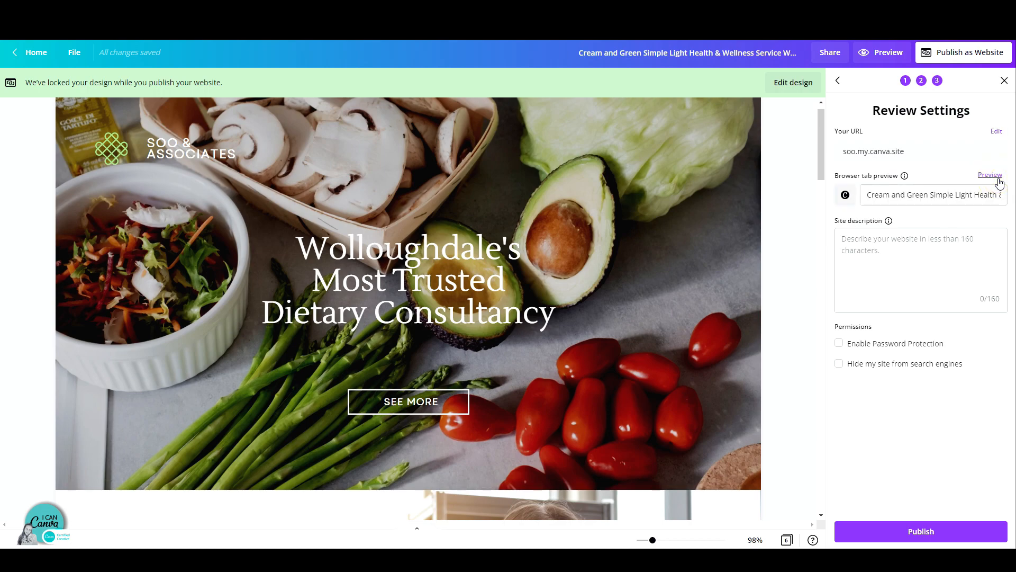
left_click(883, 195)
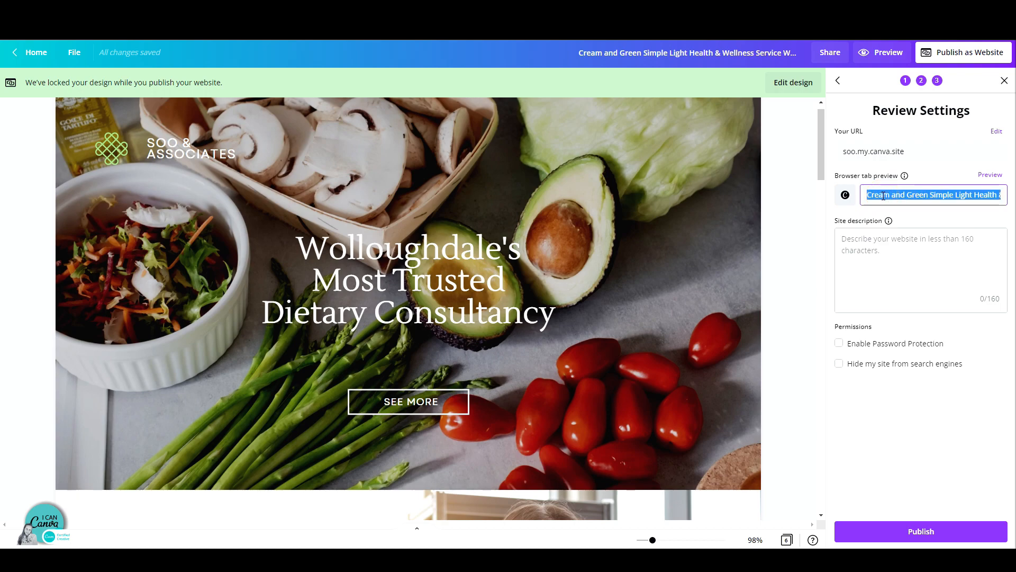
type("SOO")
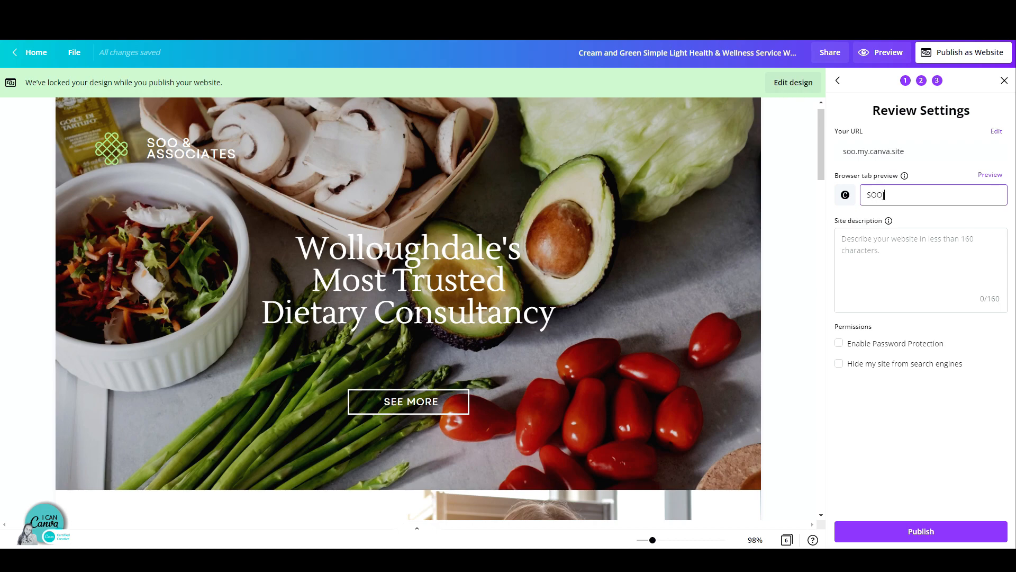
type("'s ")
type("ASSOC")
type("IATES")
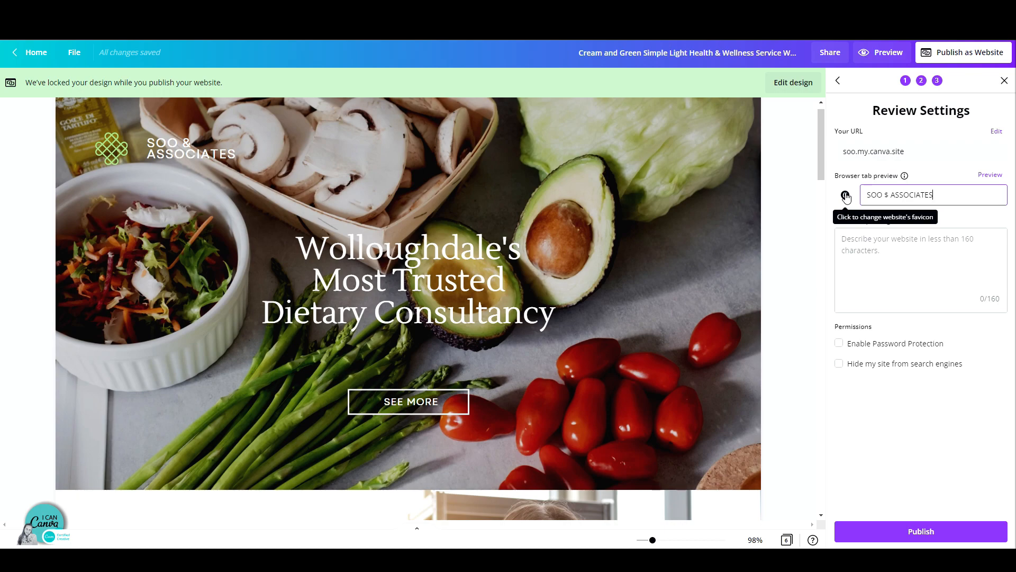
Step: Replace the website's favicon with the green logo from the downloaded (61).png file
left_click(846, 196)
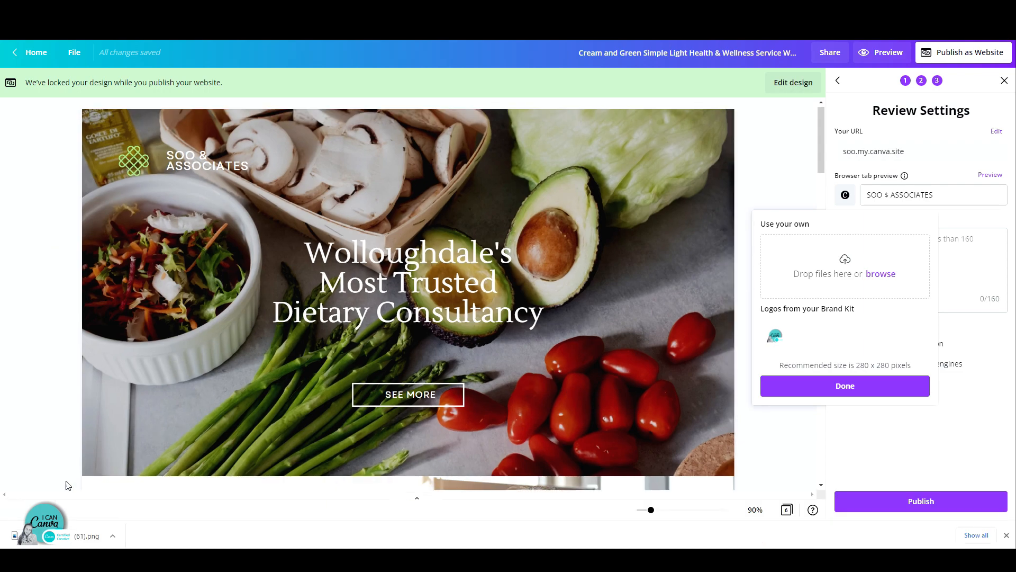
left_click_drag(53, 536, 829, 274)
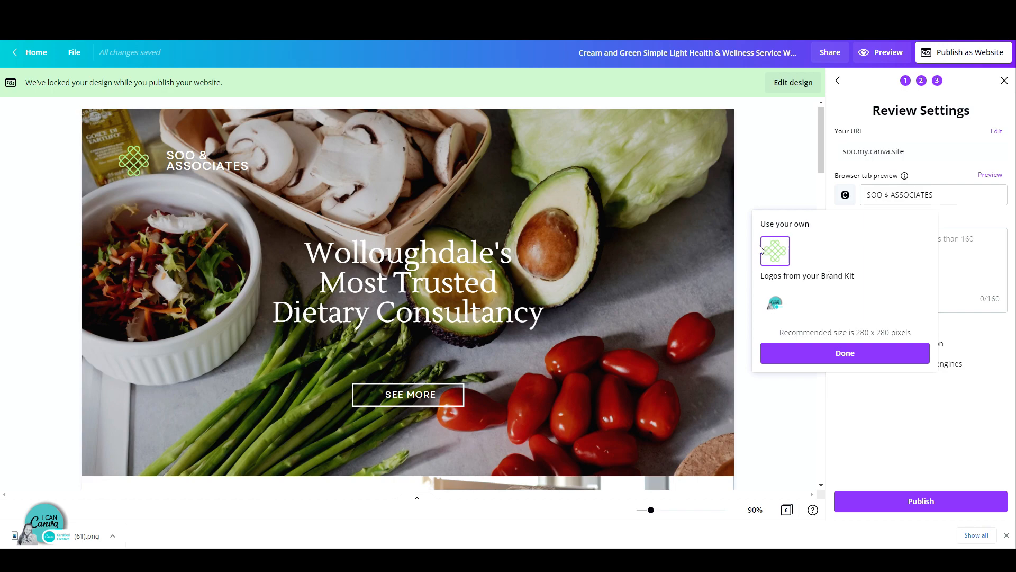
left_click(862, 362)
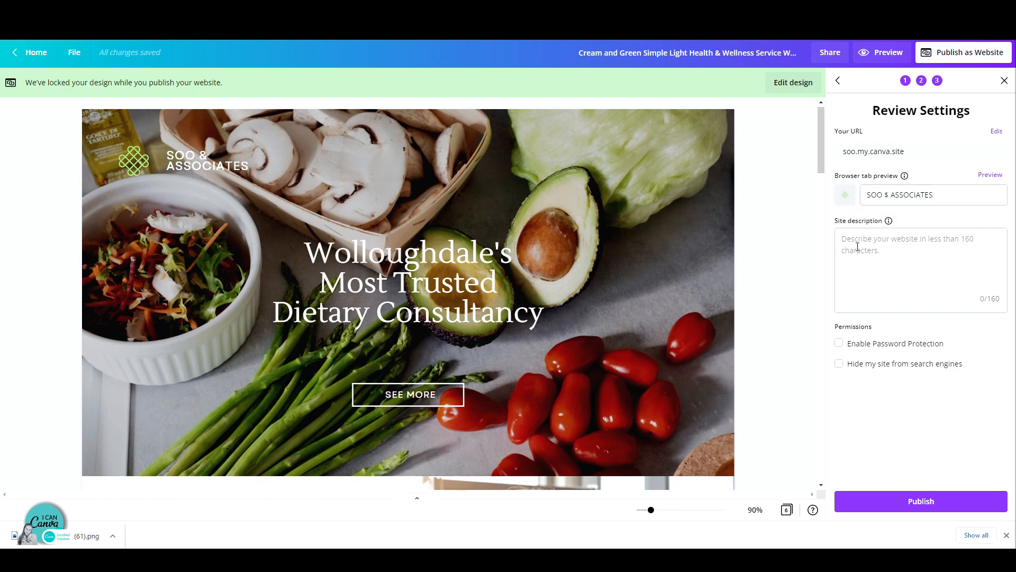
Step: Enter the site description "Soo & Axxociates is a dietary Consultancy international delivary" and publish the website
left_click(889, 225)
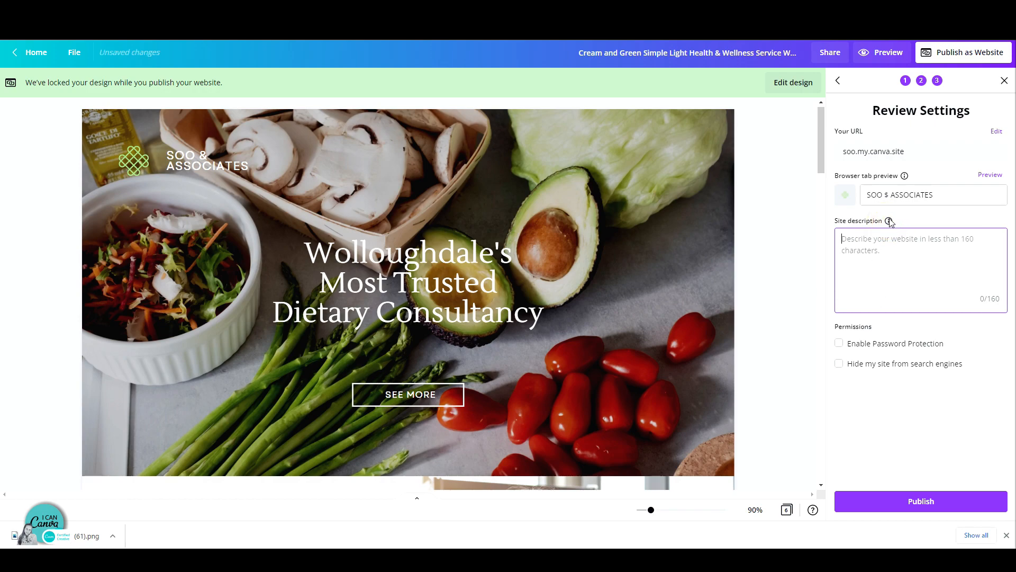
mouse_move(891, 223)
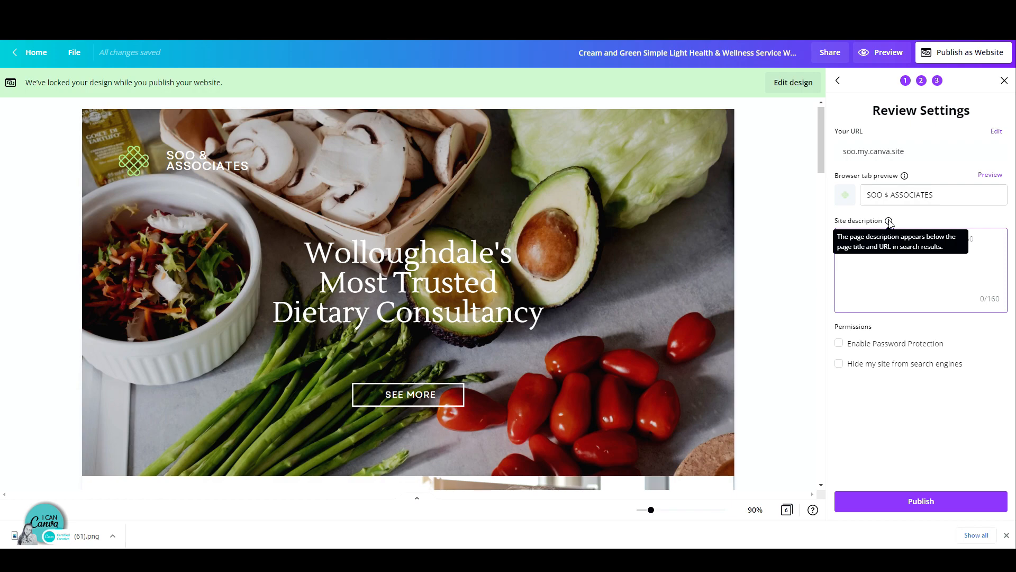
type("Soo & Axxociates is a dietary Consultancy international delivary")
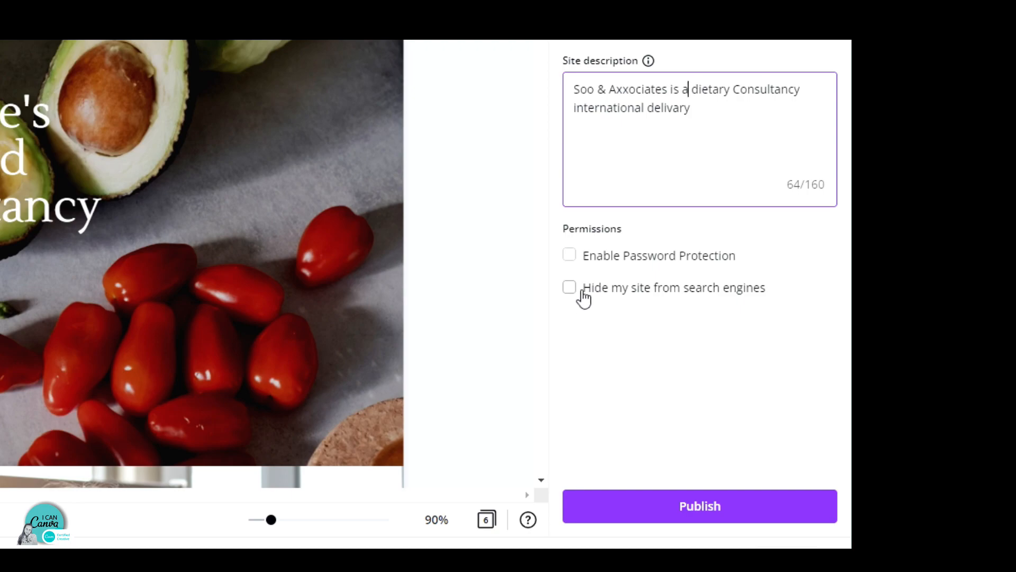
left_click(681, 514)
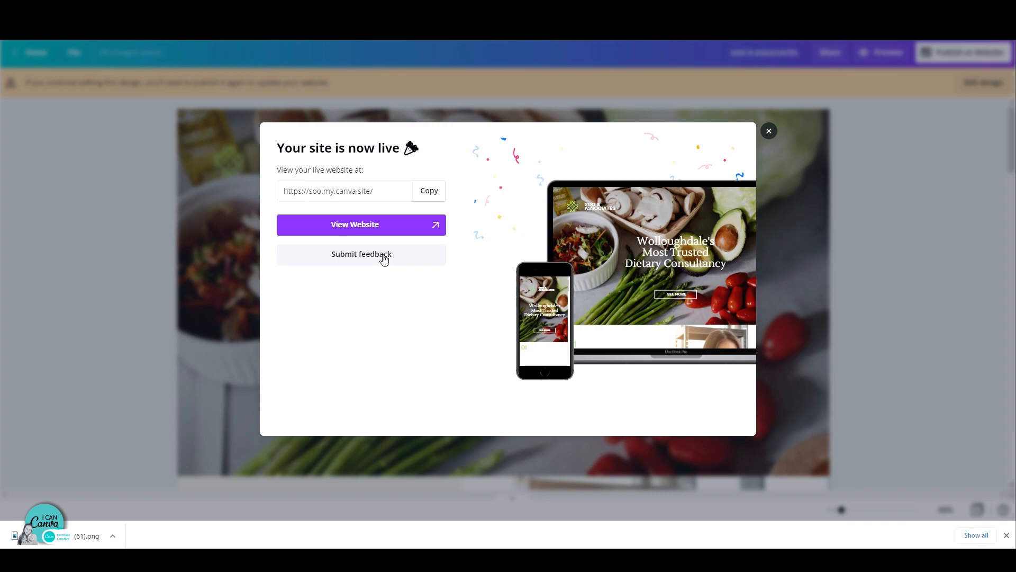
Step: Look through the published website's sections at its live address and close the publishing dialog
left_click(427, 194)
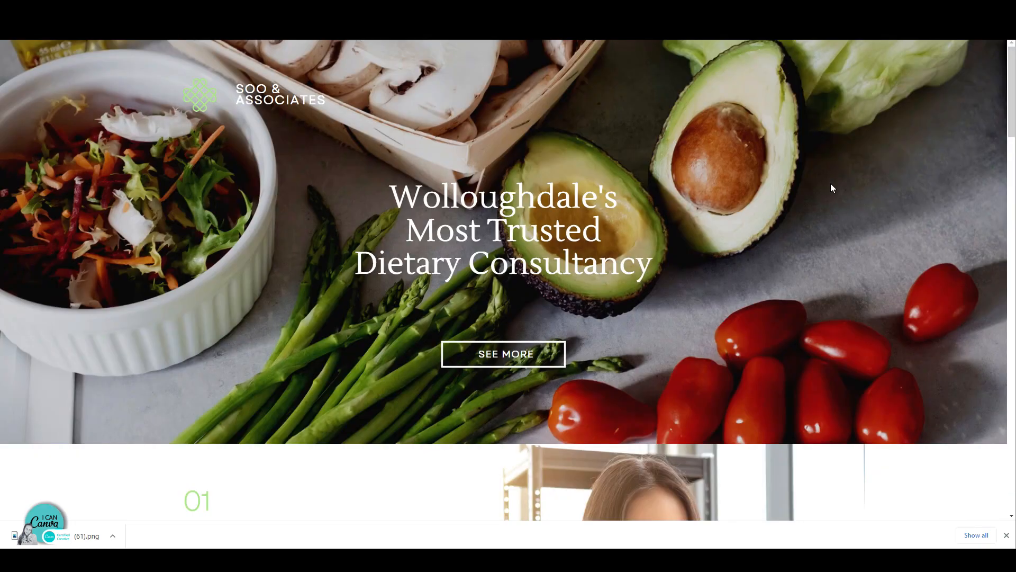
scroll(830, 188, "down", 10)
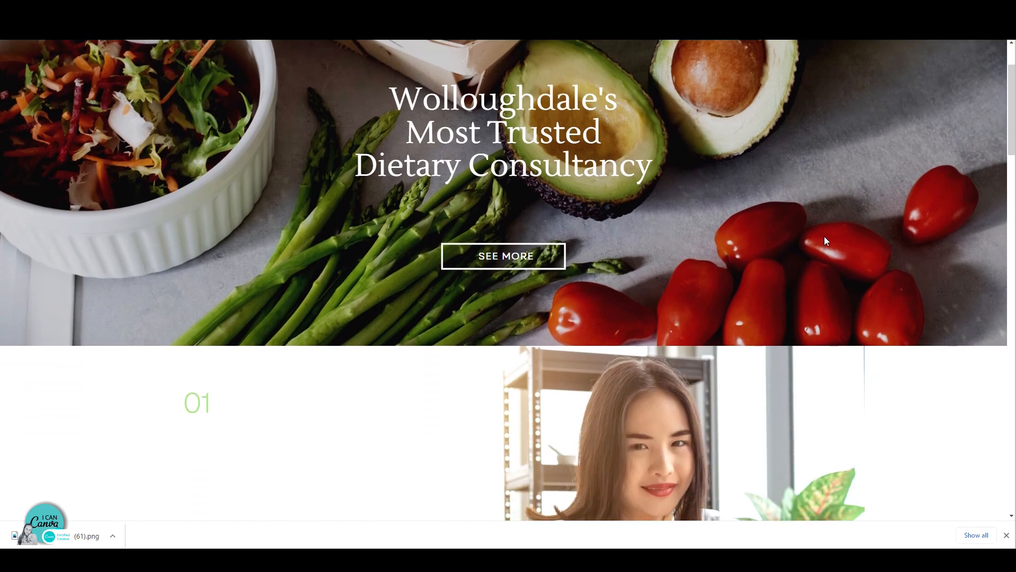
scroll(824, 238, "down", 12)
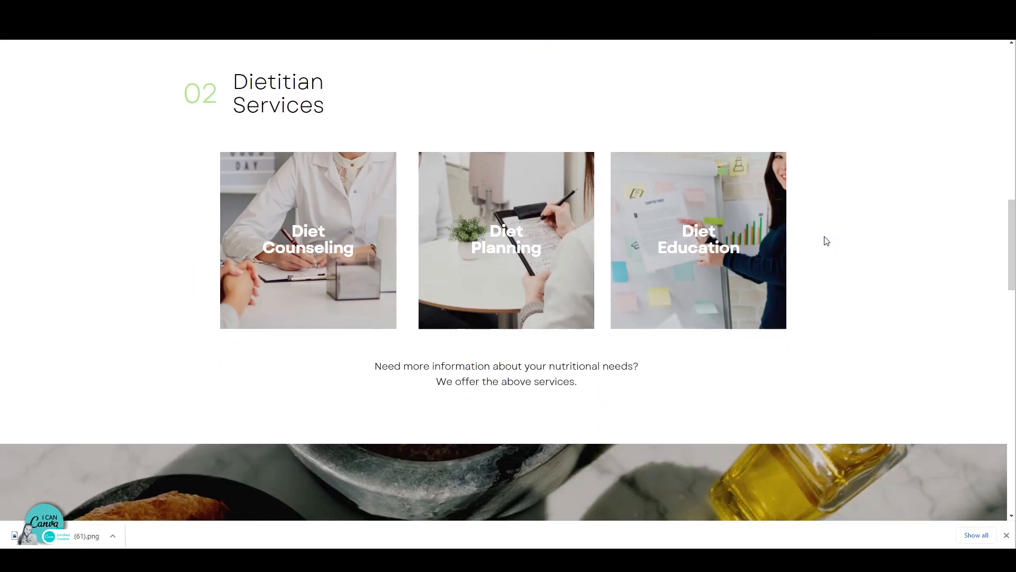
scroll(687, 323, "up", 8)
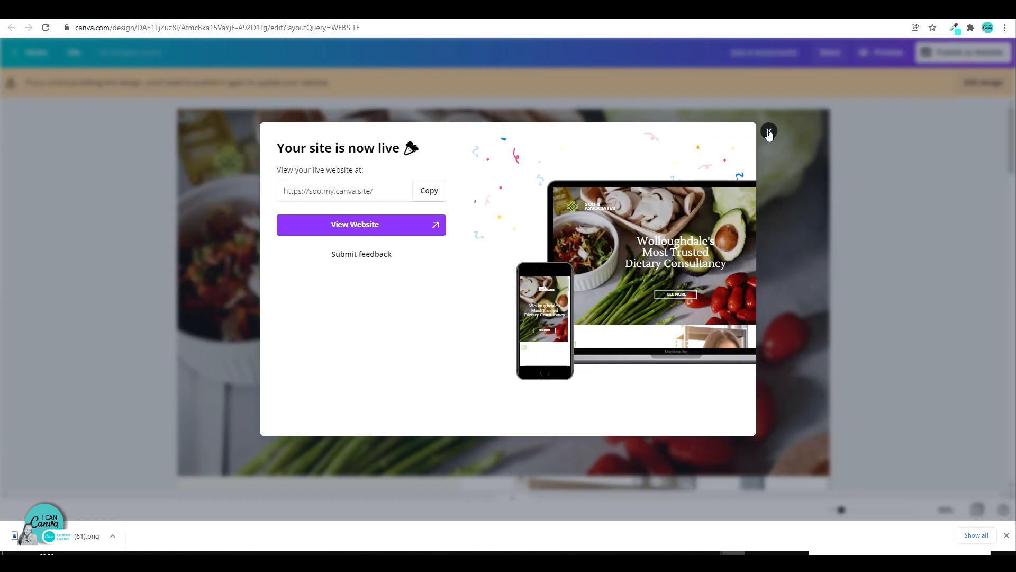
left_click(768, 132)
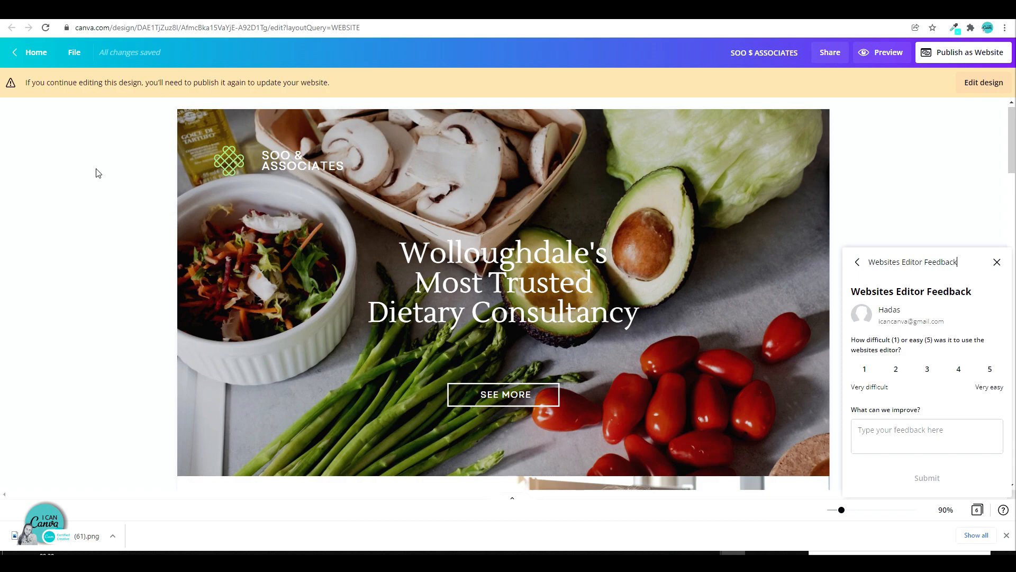
Step: Reopen the SOO $ ASSOCIATES website from the list of all designs and unlock it for editing
left_click(978, 84)
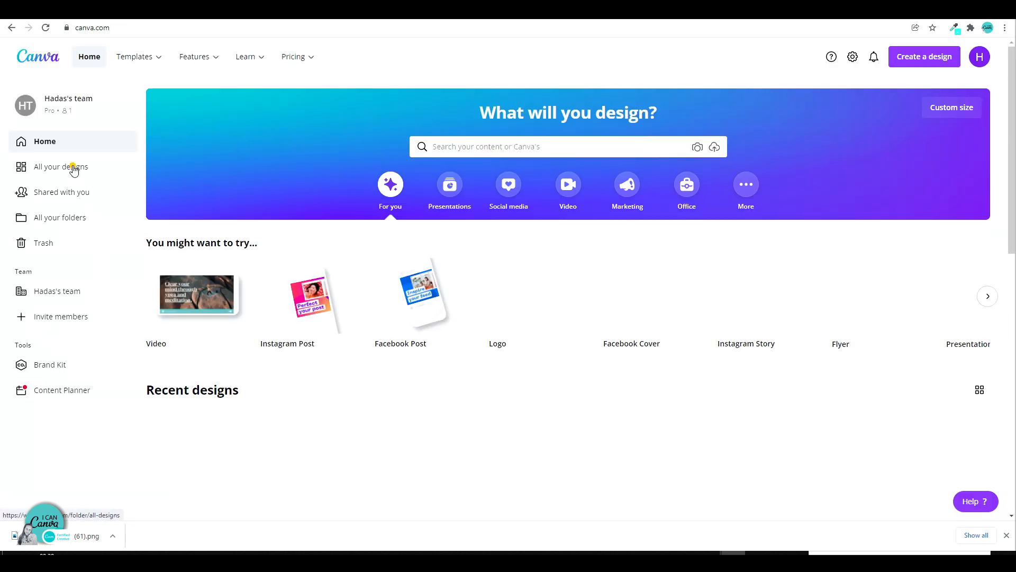
left_click(73, 167)
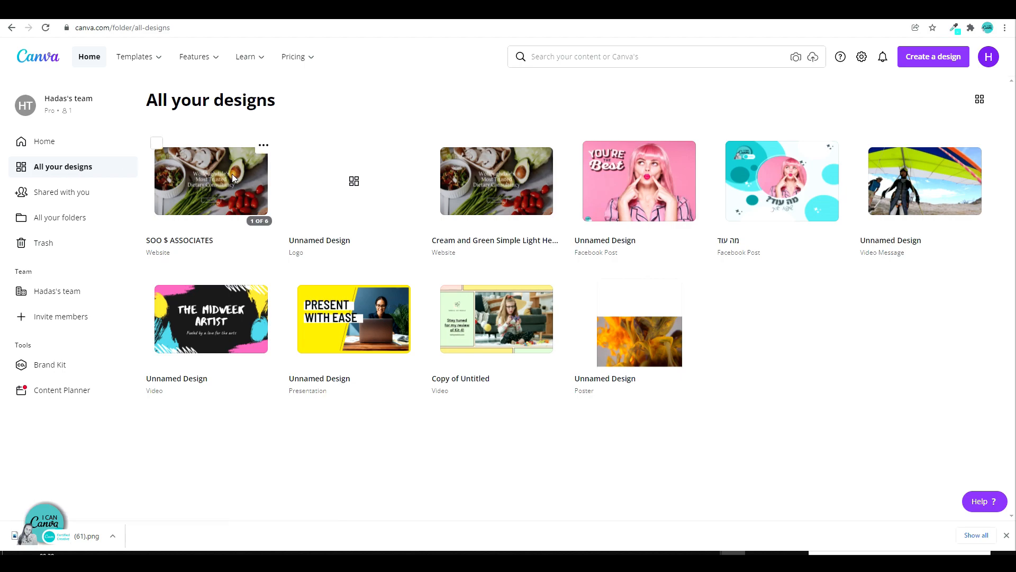
left_click(232, 176)
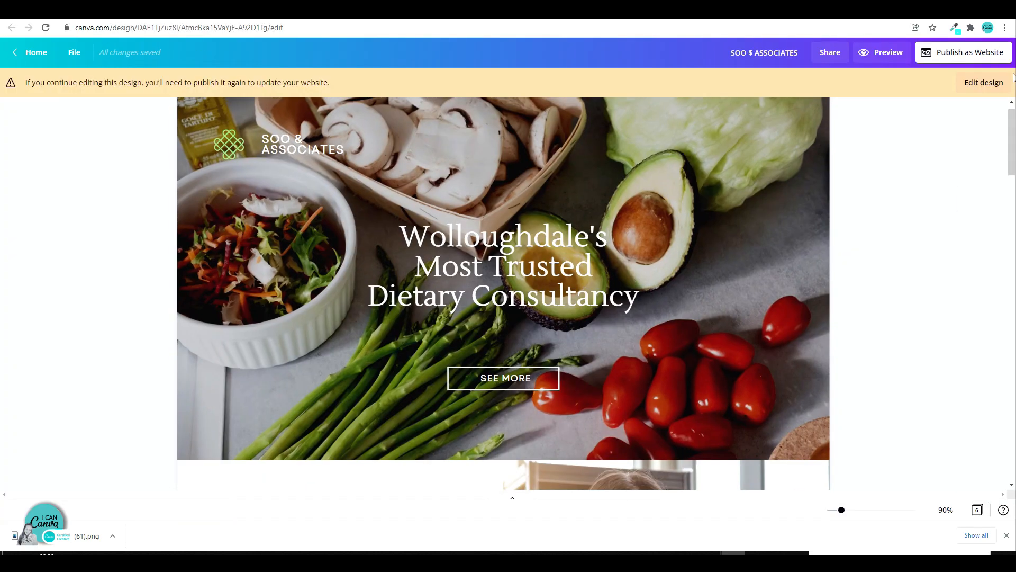
left_click(979, 82)
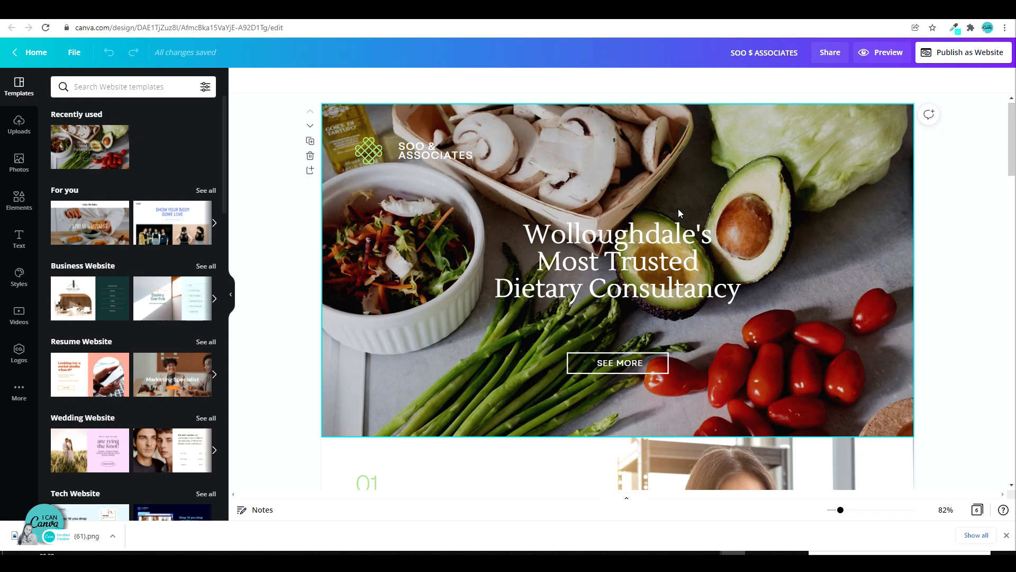
Step: Unpublish the live site from soo.my.canva.site and confirm the removal
left_click(982, 59)
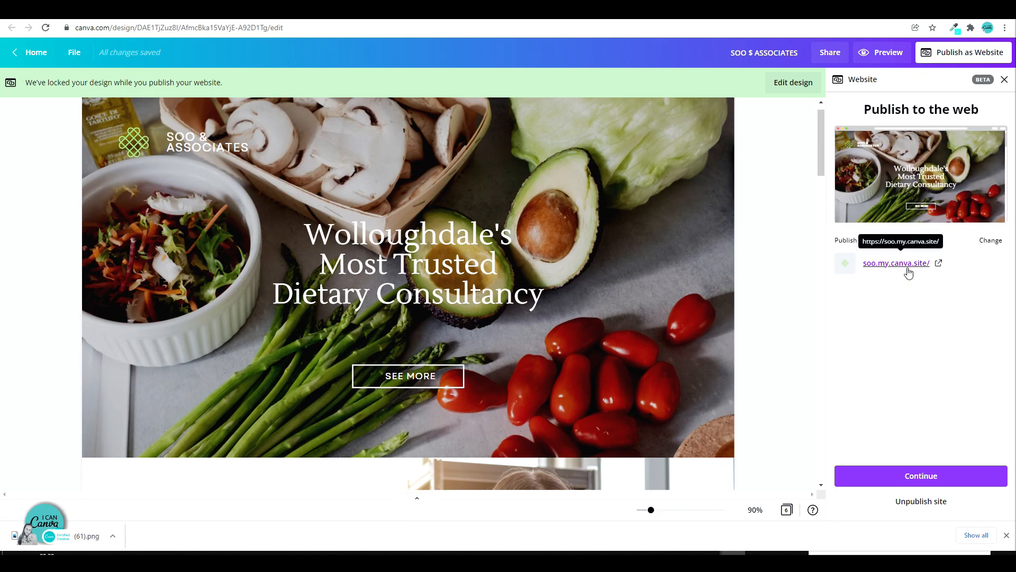
left_click(906, 510)
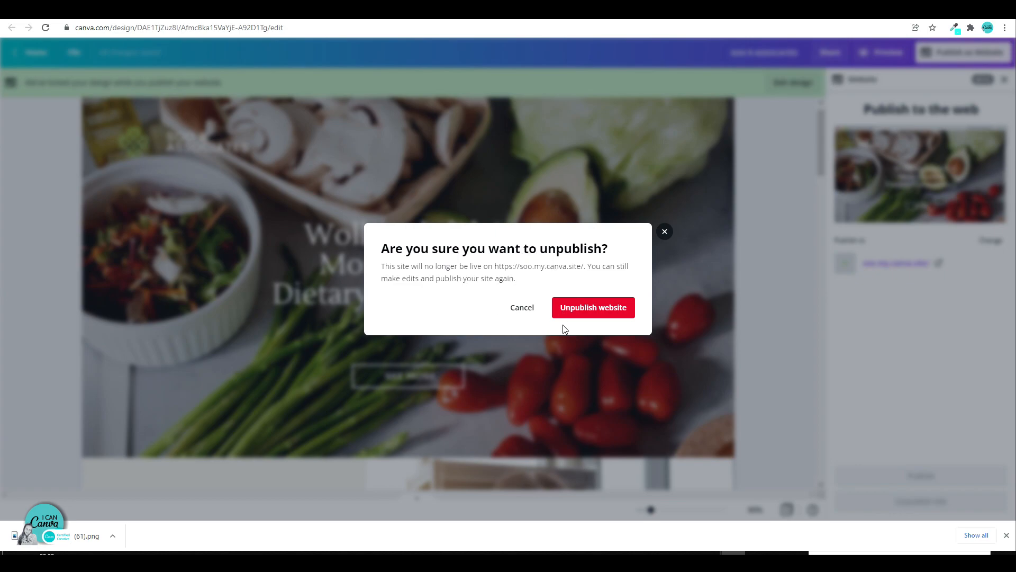
left_click(580, 309)
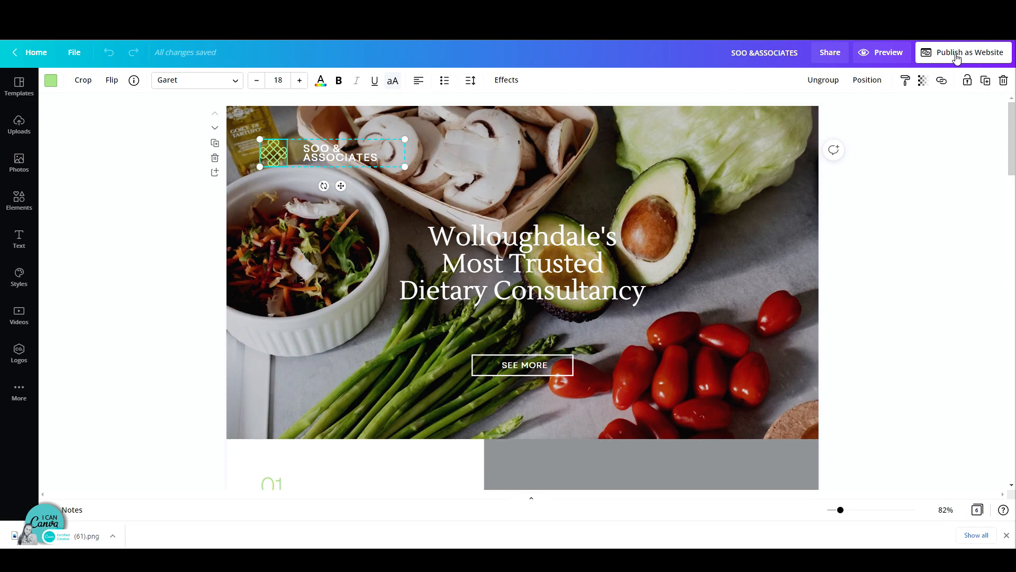
Step: Start publishing the website with a newly purchased domain and search for the domain sooandassociates
left_click(957, 57)
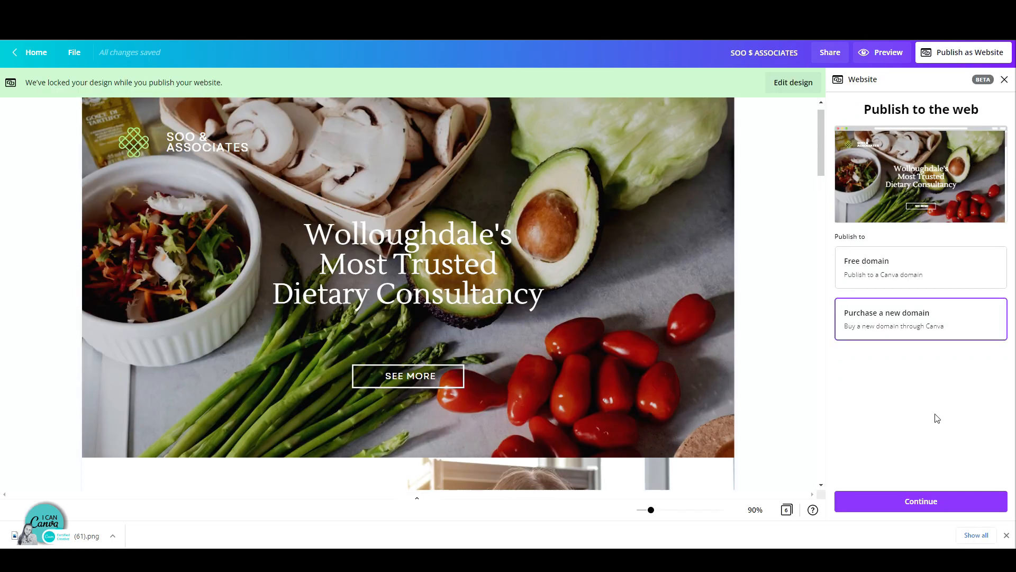
left_click(899, 508)
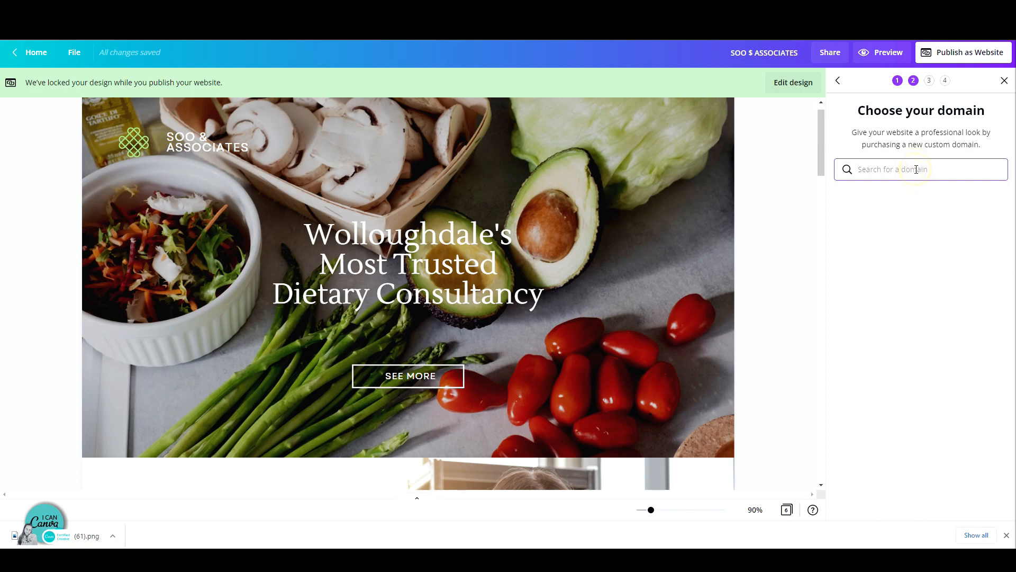
type("sooandassociates")
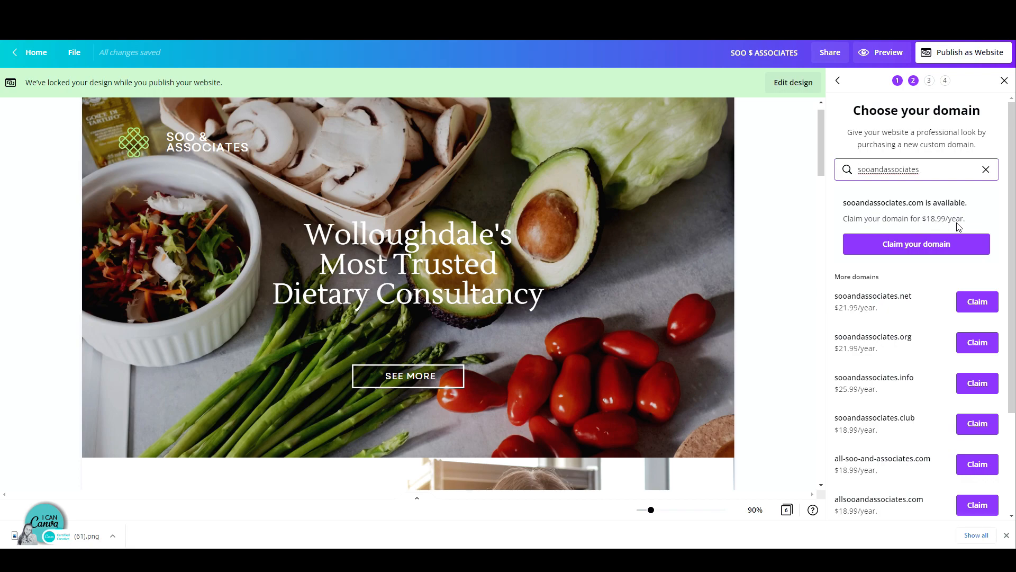
Step: Claim sooandassociates.com, review the fields of the registration details form, and go back to the domain search
left_click(927, 253)
left_click(912, 241)
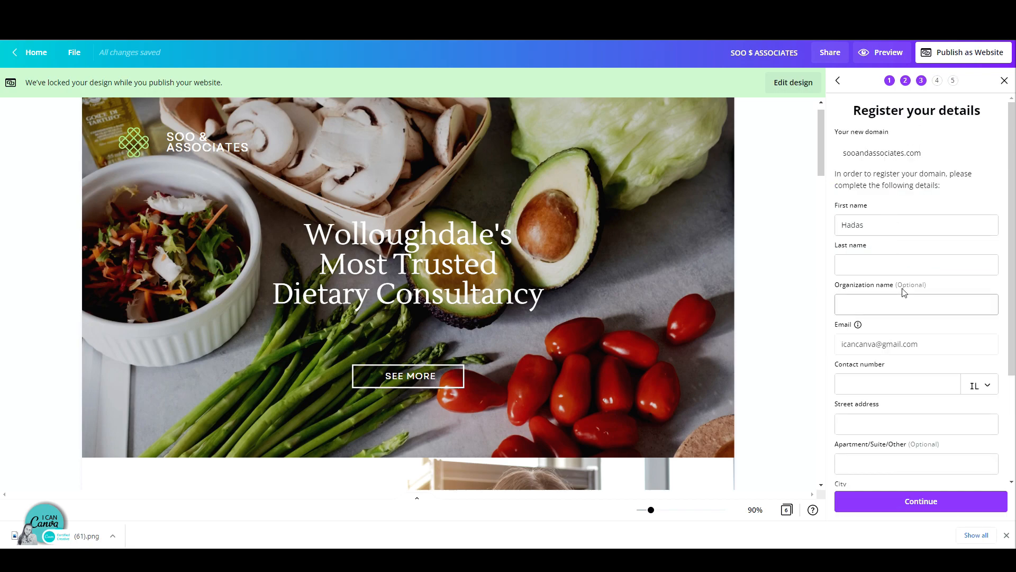
scroll(913, 362, "down", 1)
scroll(913, 364, "down", 3)
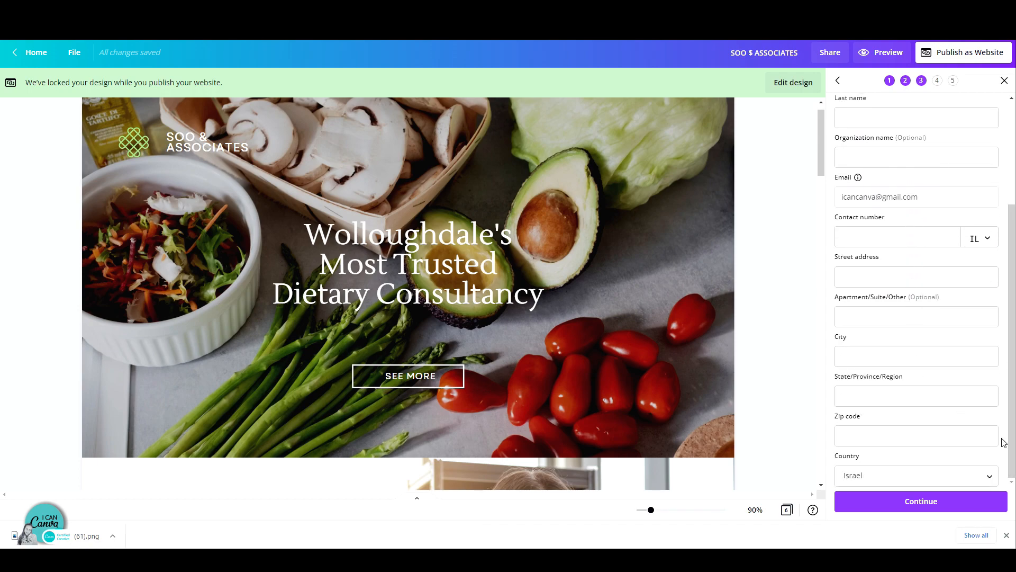
left_click(839, 82)
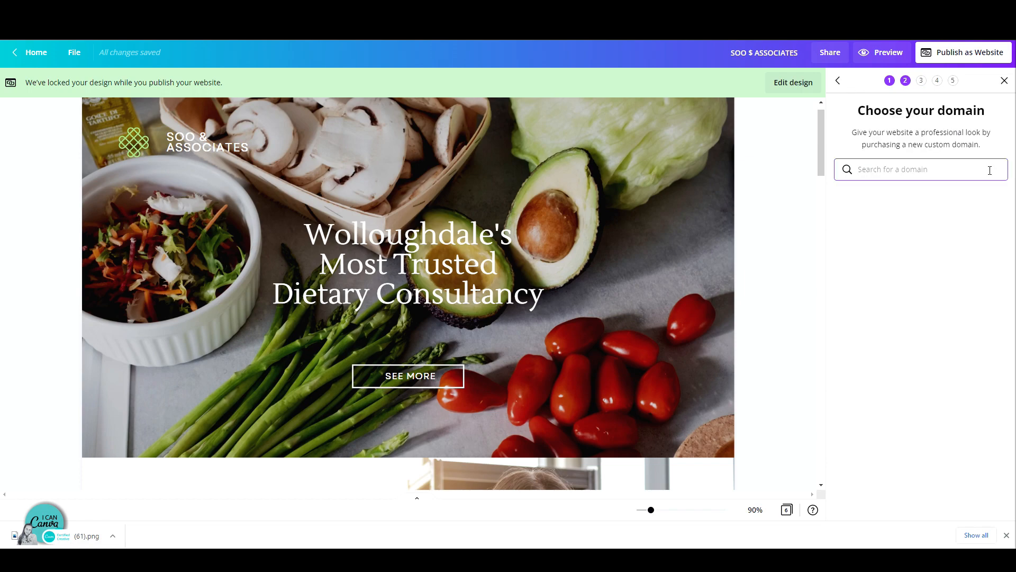